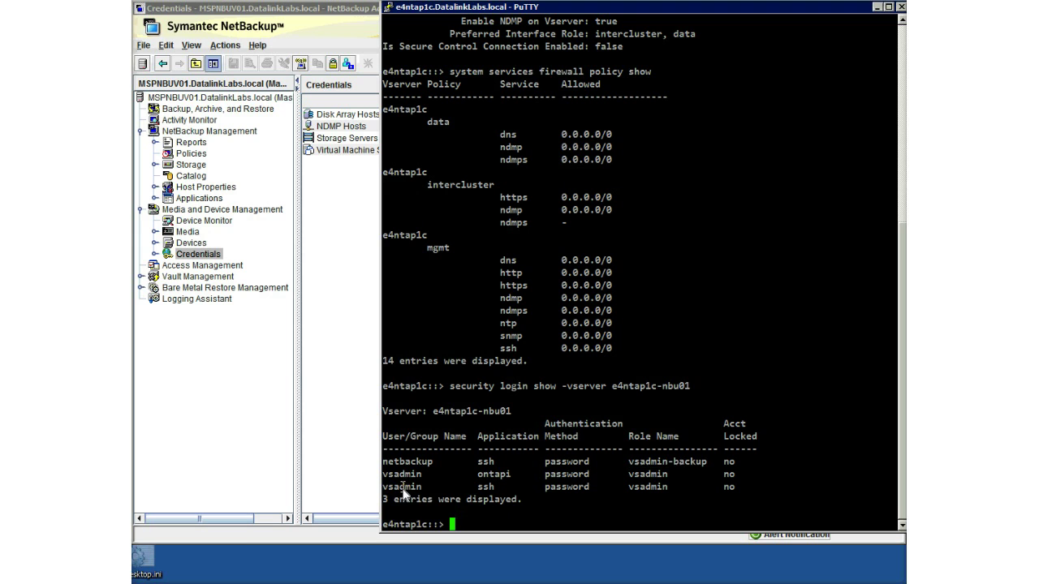
Generate a new NDMP password for vsadmin on SVM e4ntap1c-nbu01 and copy the printed password.
double_click(403, 490)
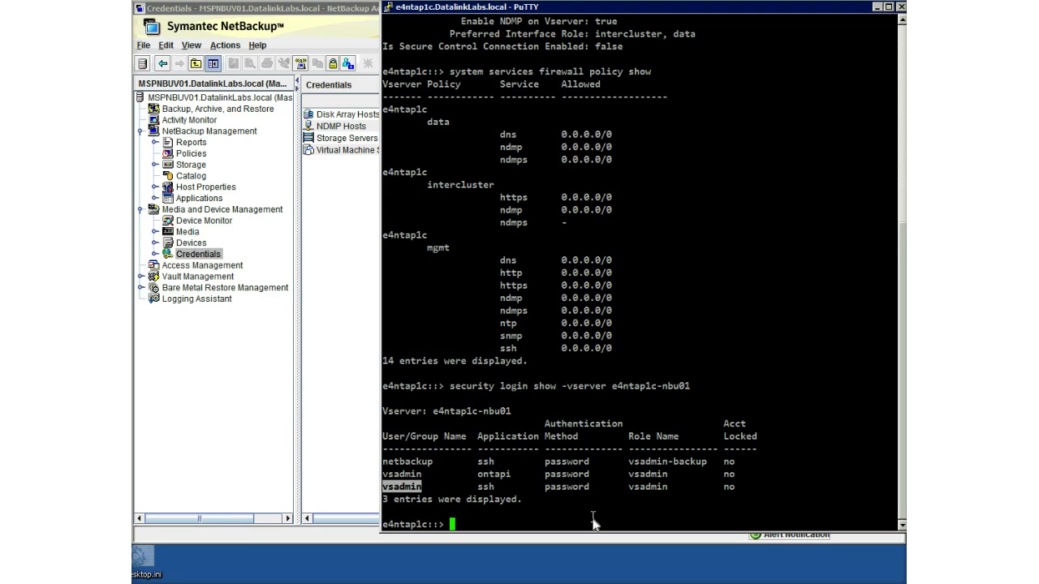
click(591, 524)
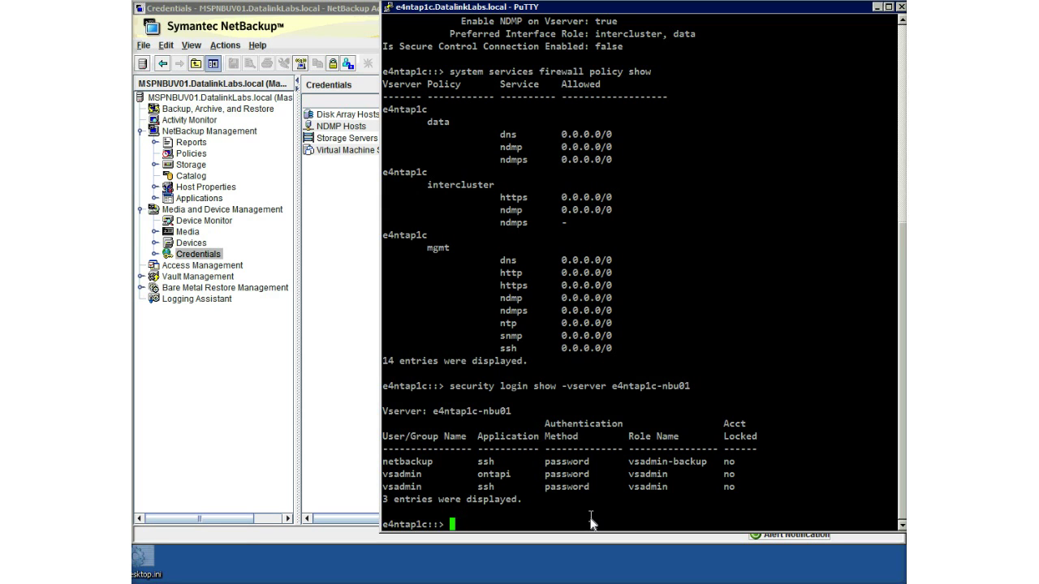
text(vserver services ndmp genera)
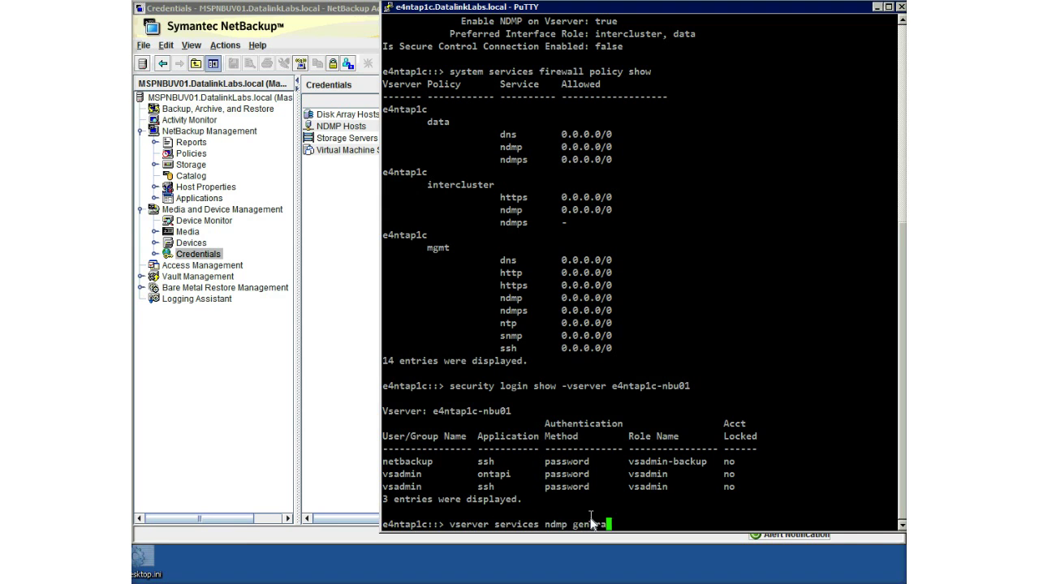
text(te-pass)
key(Tab)
text(-vserver )
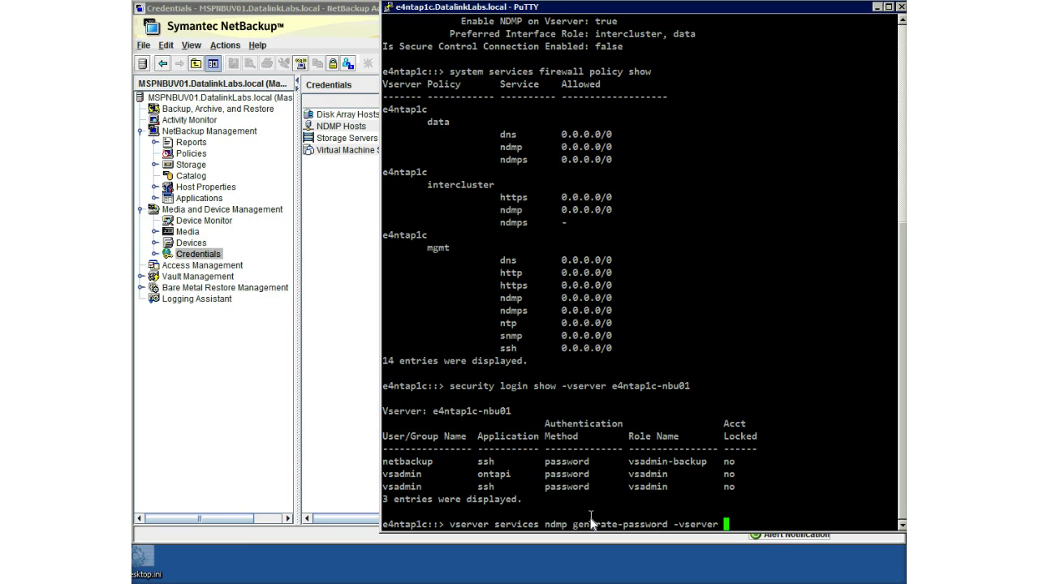
text(e4ntap1c-nbu01 vsadmin)
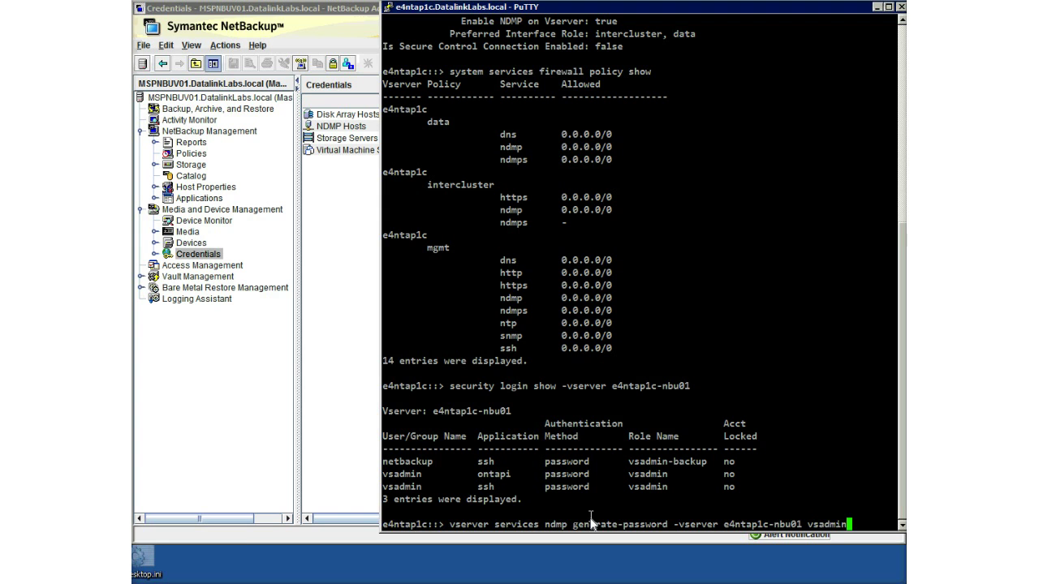
key(Return)
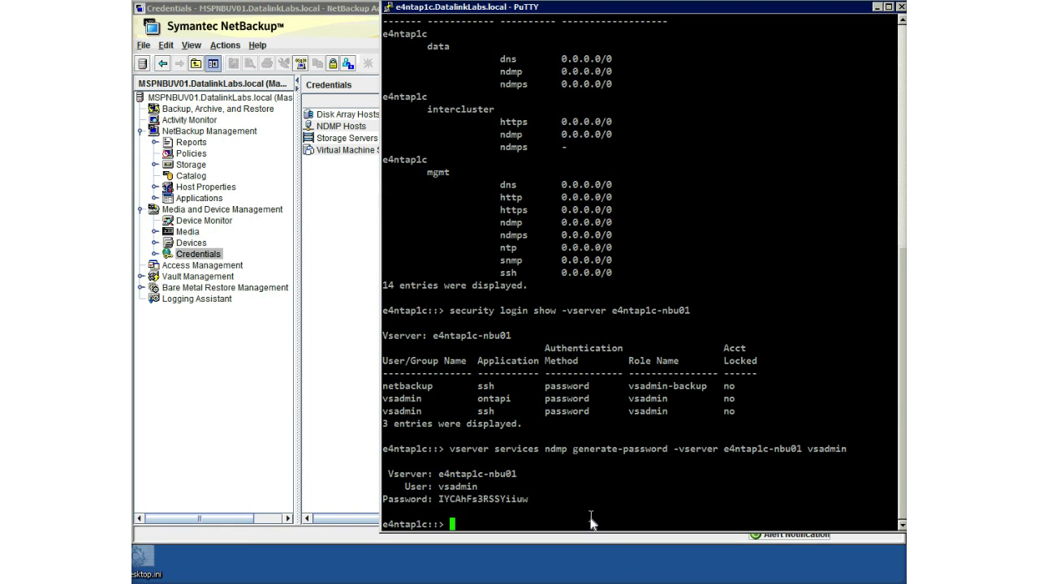
double_click(486, 502)
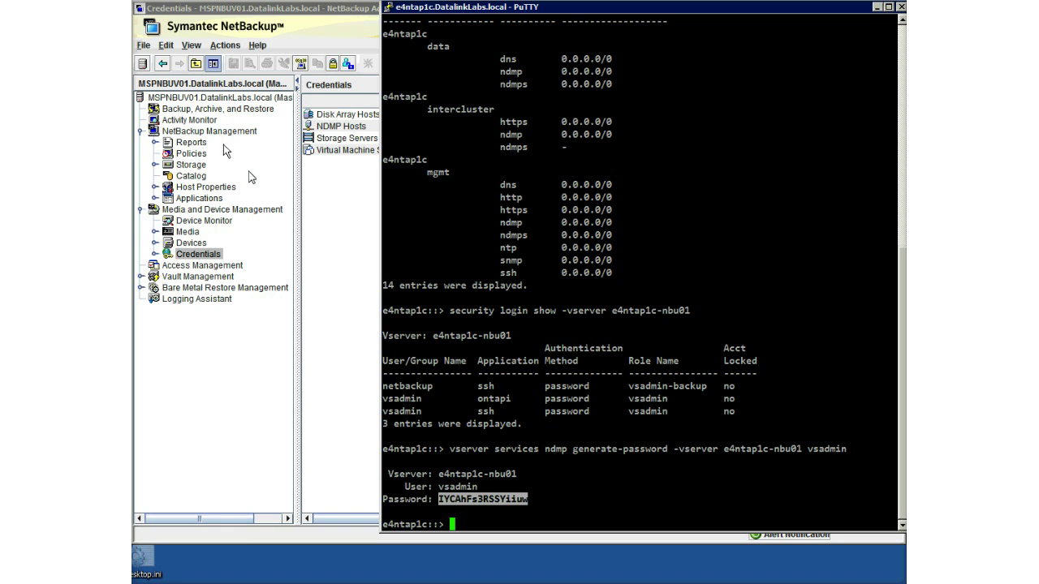
Check the vsadmin credentials on NDMP host e4ntap1c-nbu01 under Credentials > NDMP Hosts.
click(310, 11)
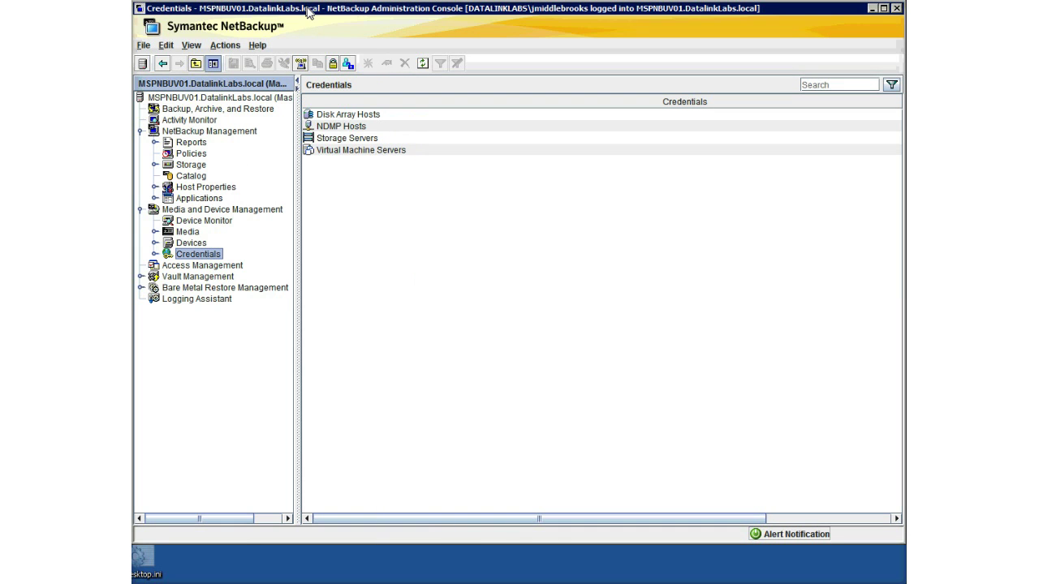
click(154, 254)
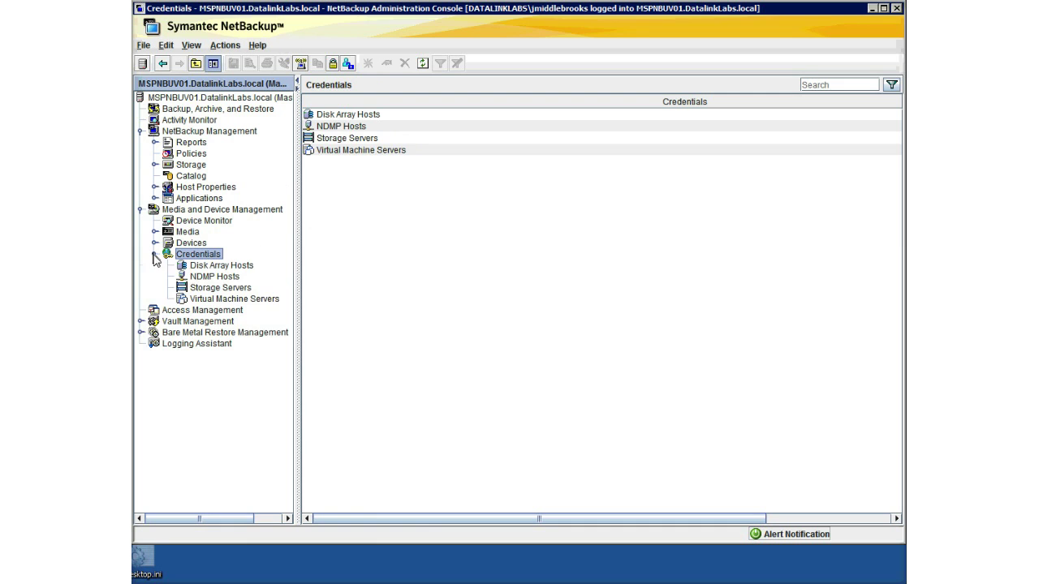
click(207, 278)
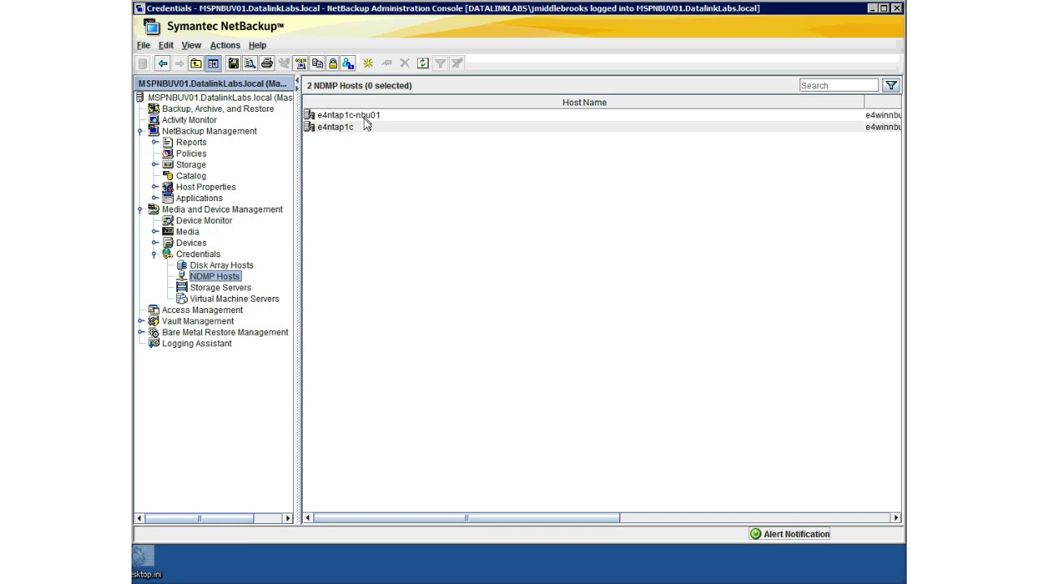
double_click(368, 117)
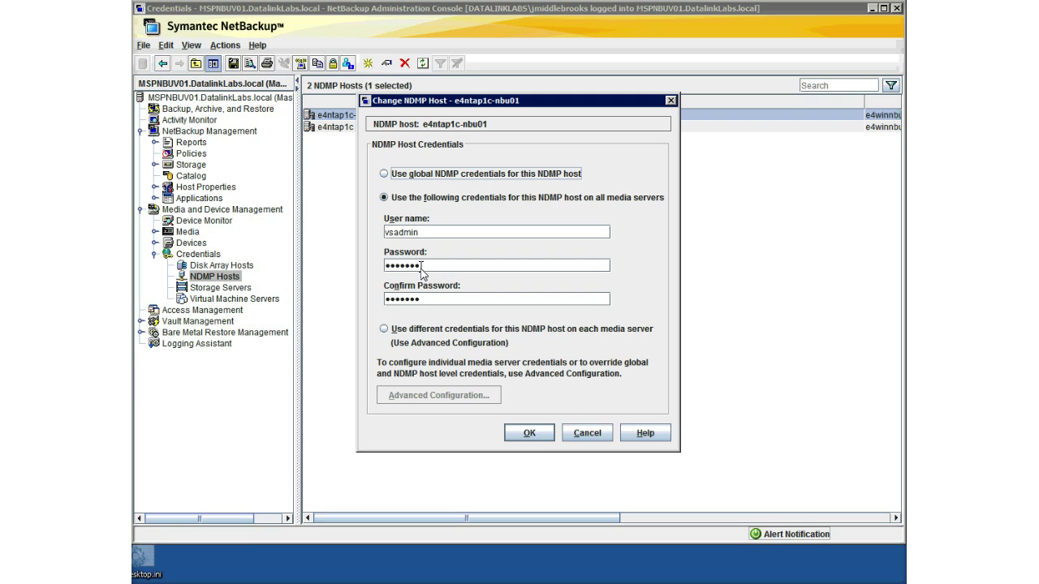
click(591, 438)
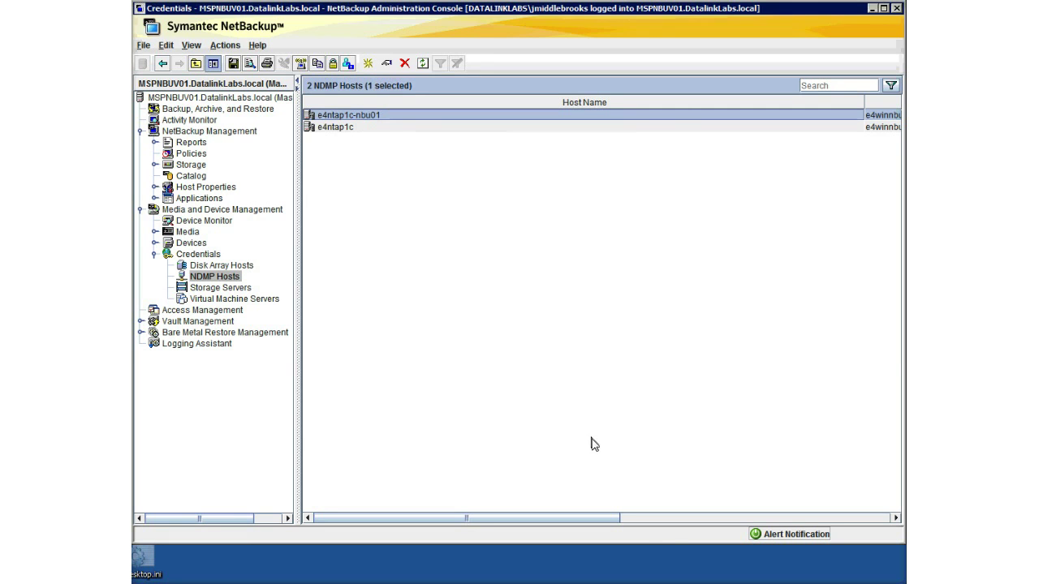
click(182, 154)
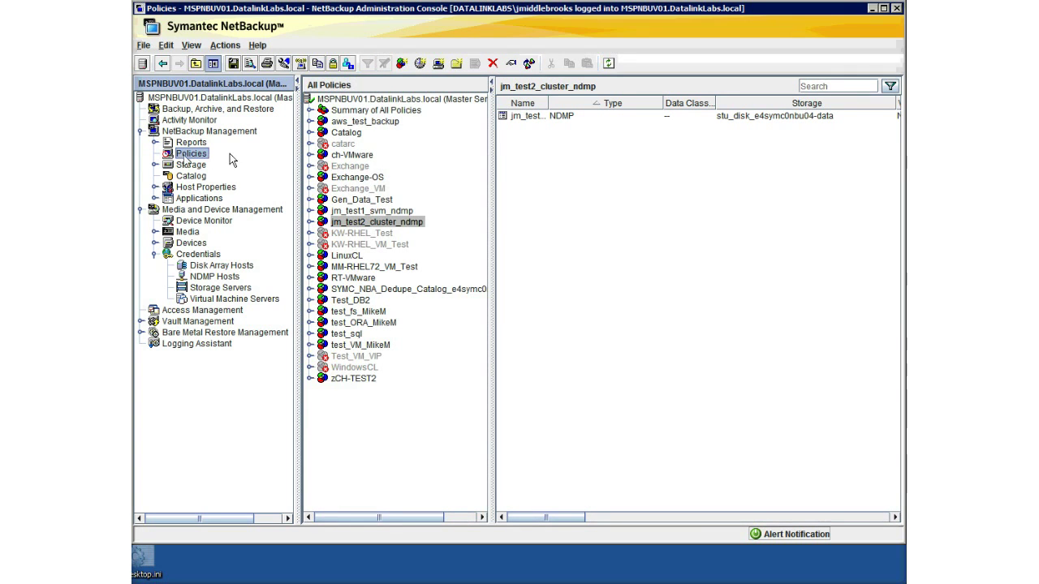
Select the jm_test1_svm_ndmp policy to view its attributes.
click(351, 211)
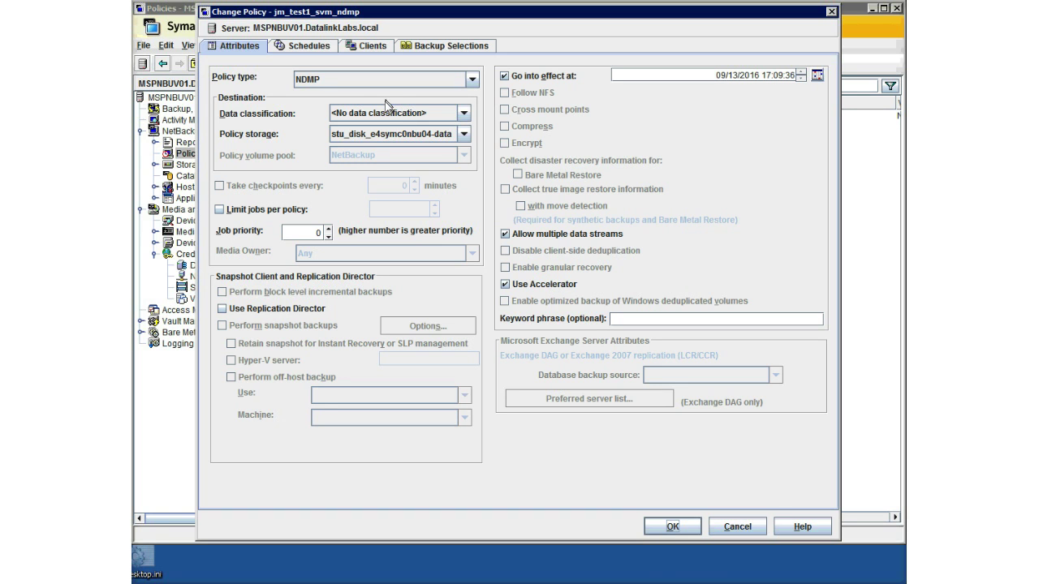
Inspect the force_rescan schedule without changes, then view the policy's e4ntap1c-nbu01 client entry.
click(297, 47)
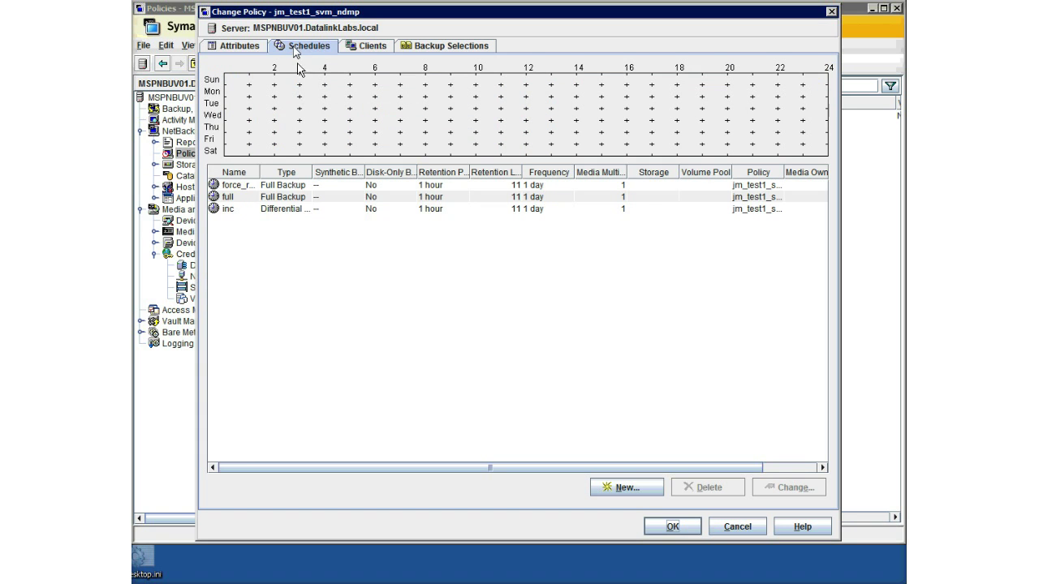
drag(260, 172, 316, 178)
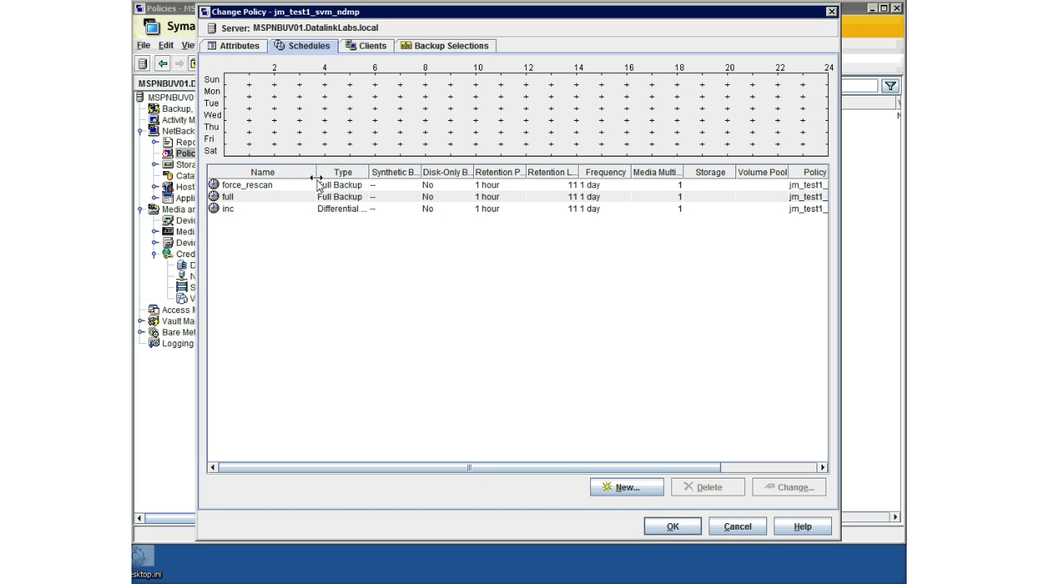
click(246, 189)
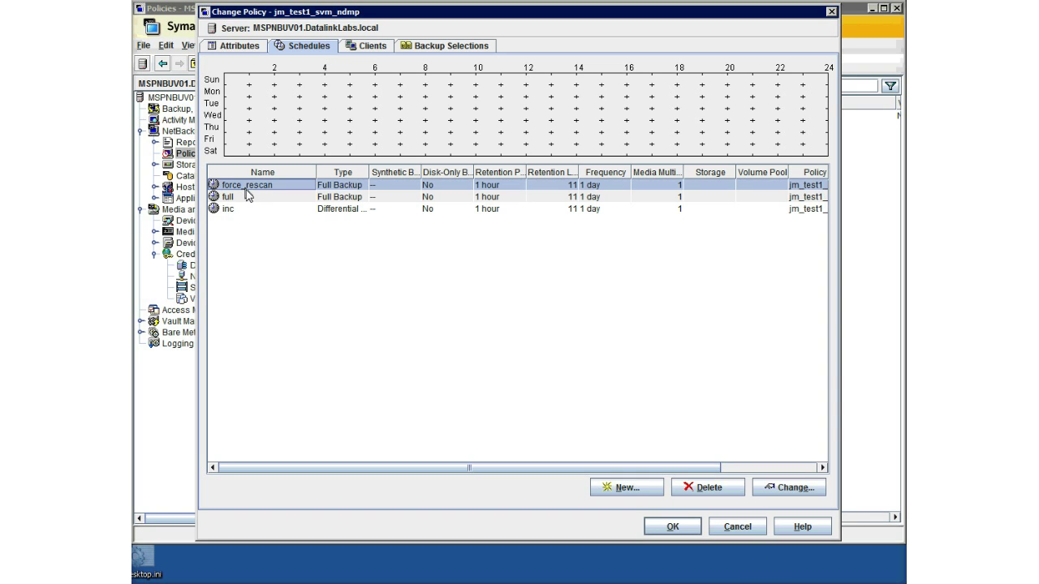
double_click(246, 189)
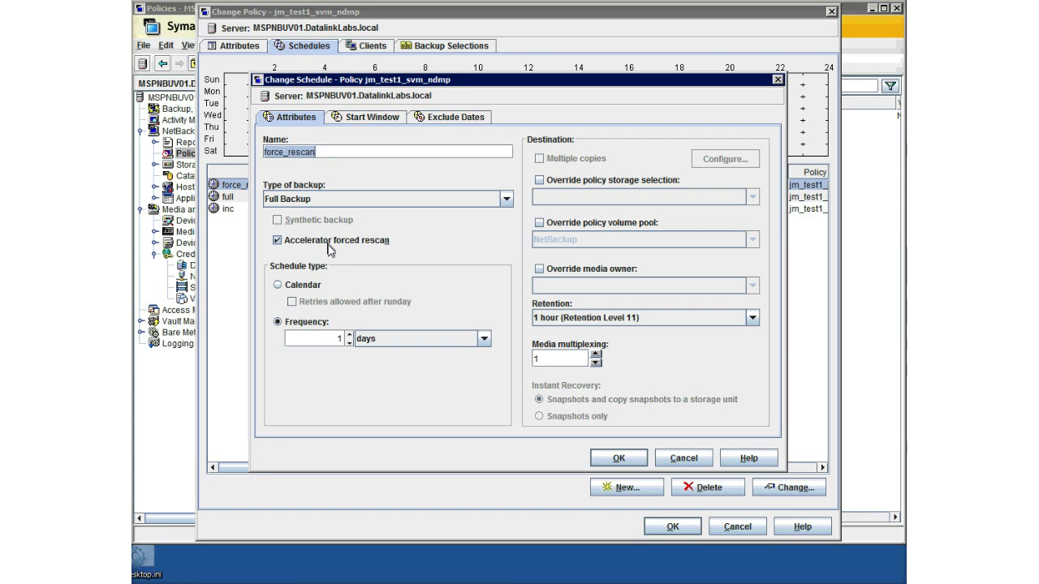
click(670, 459)
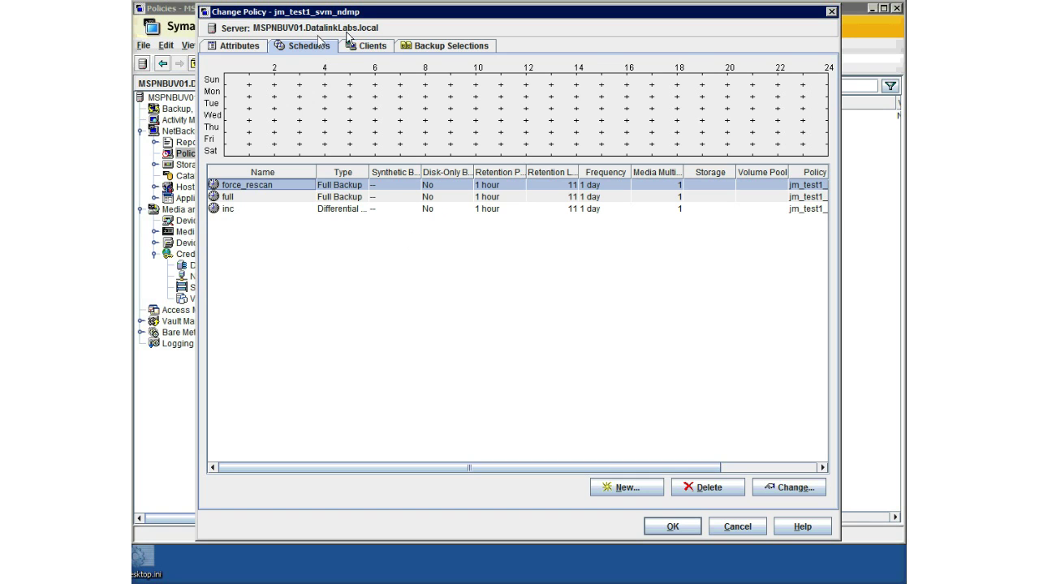
click(373, 46)
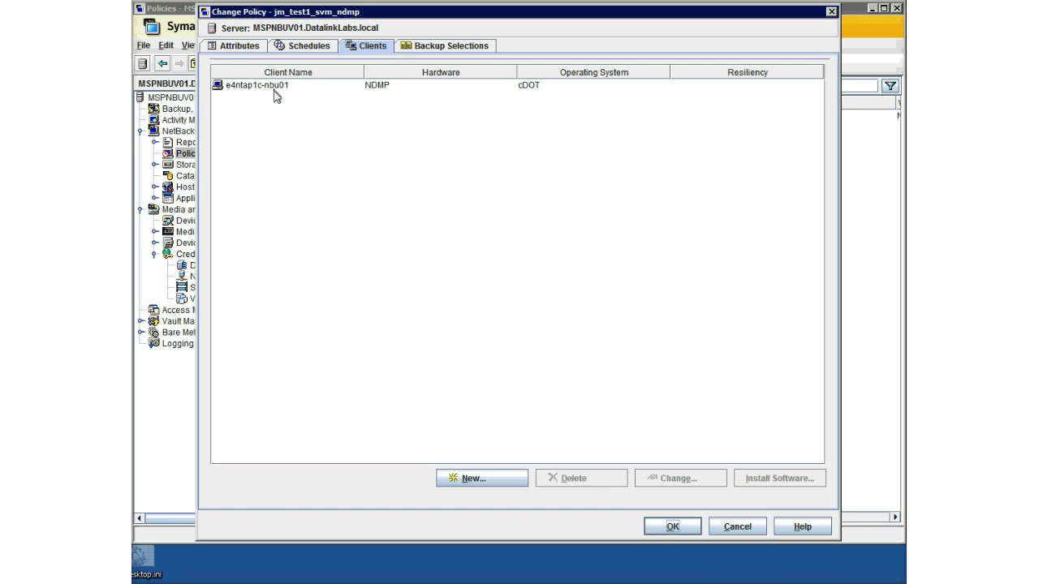
click(438, 47)
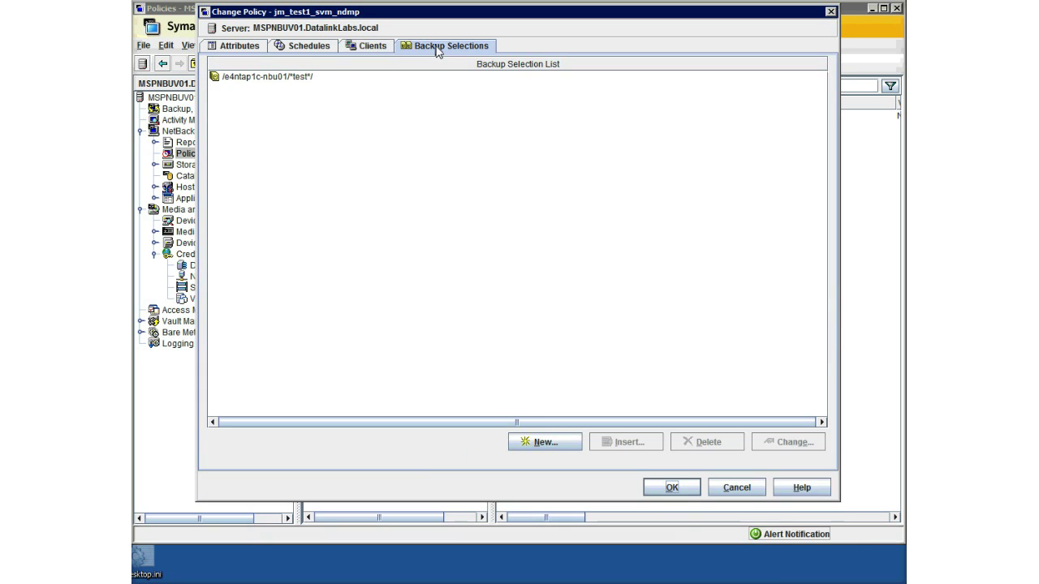
click(371, 49)
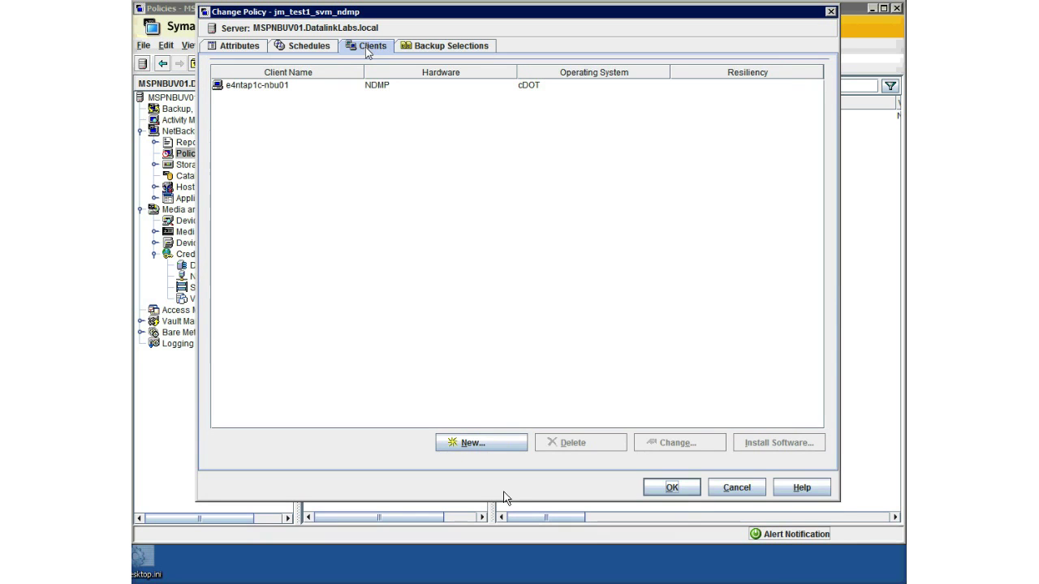
click(474, 447)
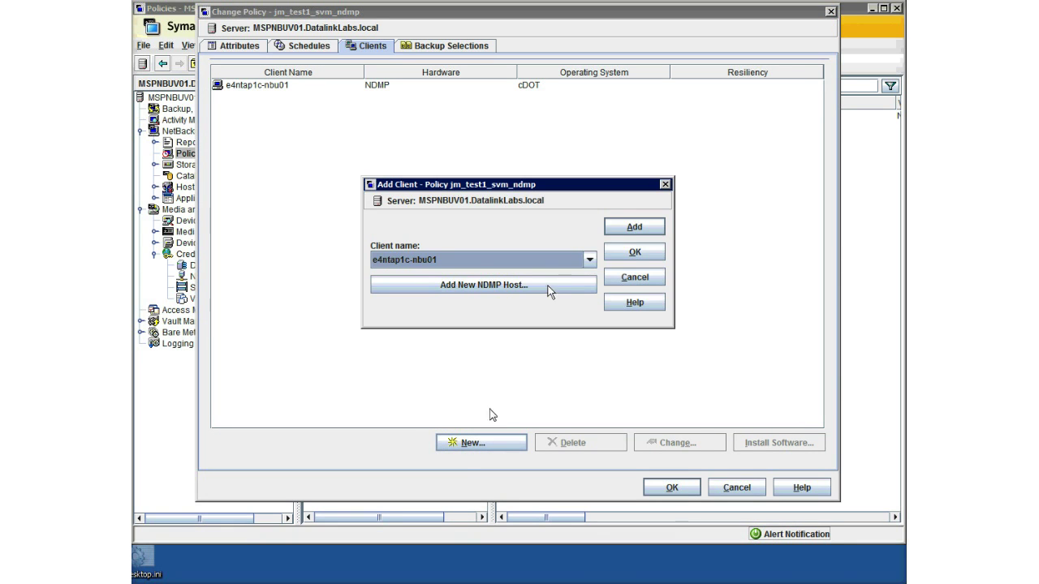
click(590, 260)
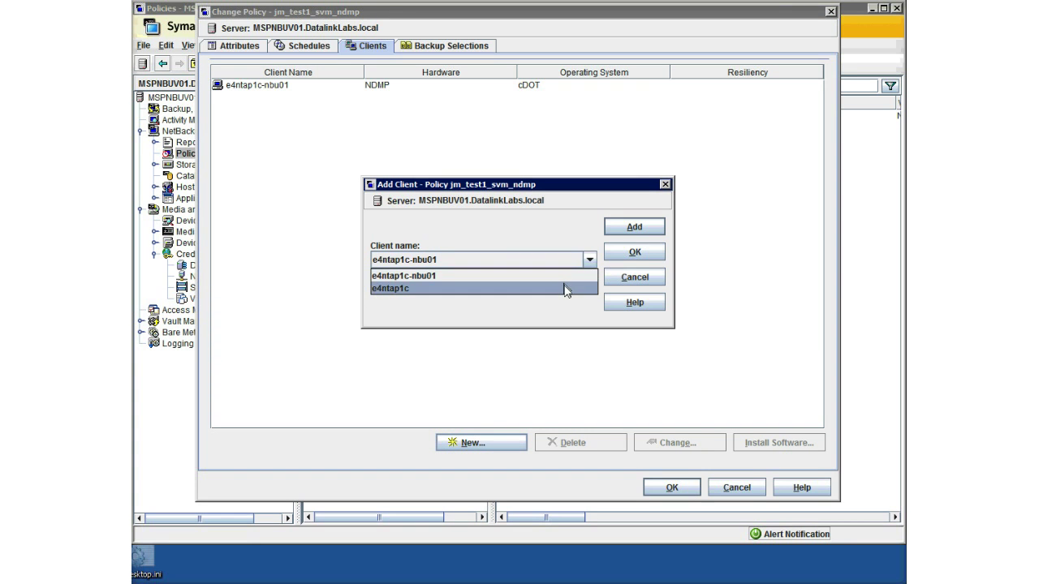
click(559, 258)
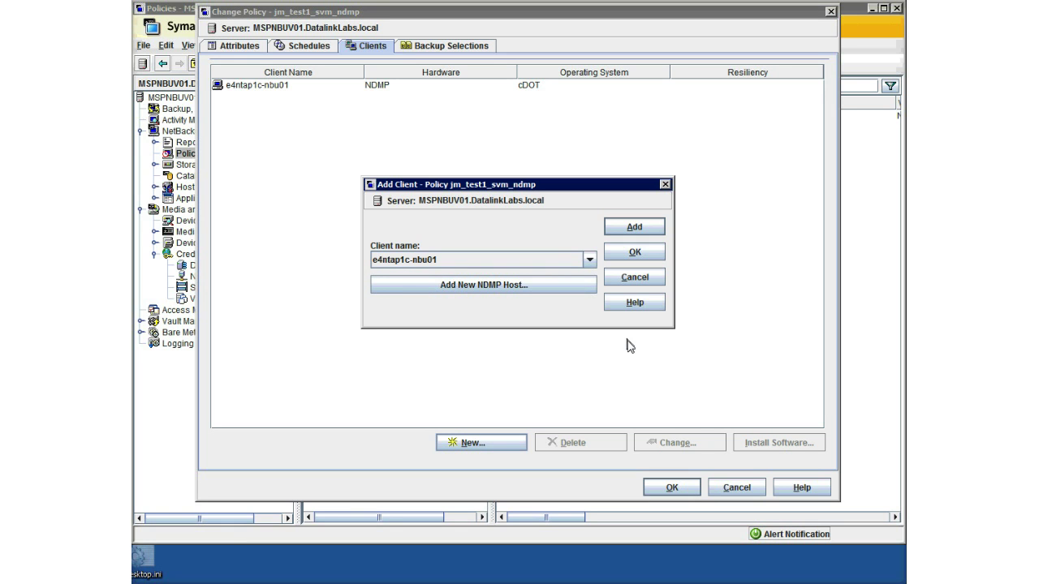
click(634, 277)
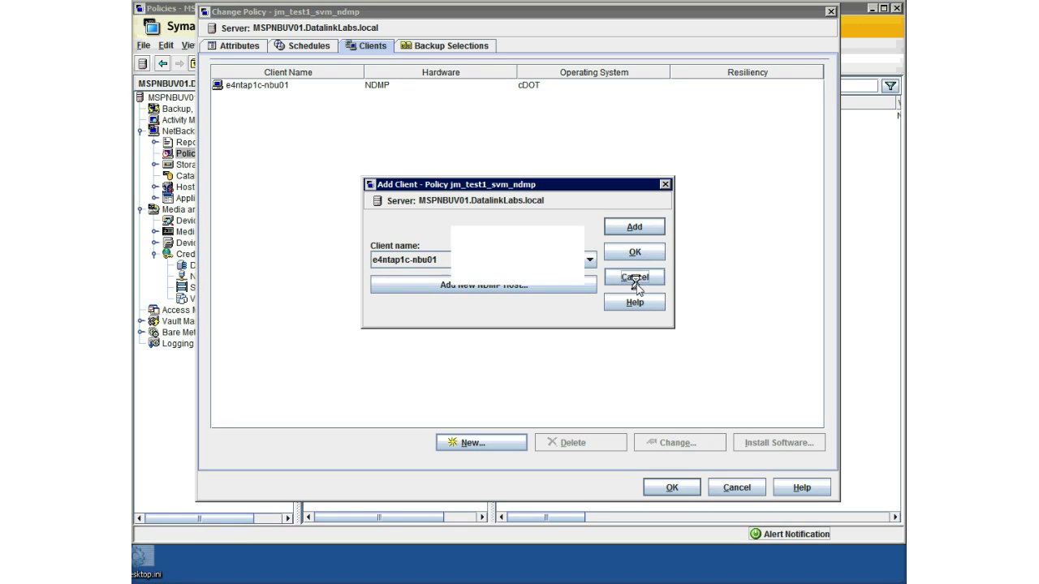
click(431, 47)
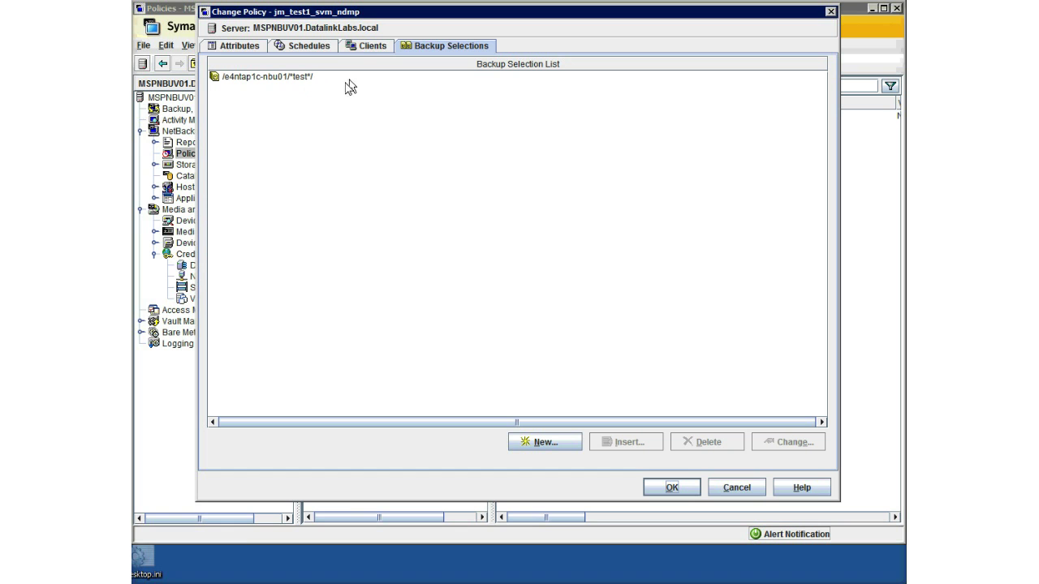
Browse the filer's volumes for a new backup selection, then cancel, keeping /e4ntap1c-nbu01/*test*/.
click(549, 448)
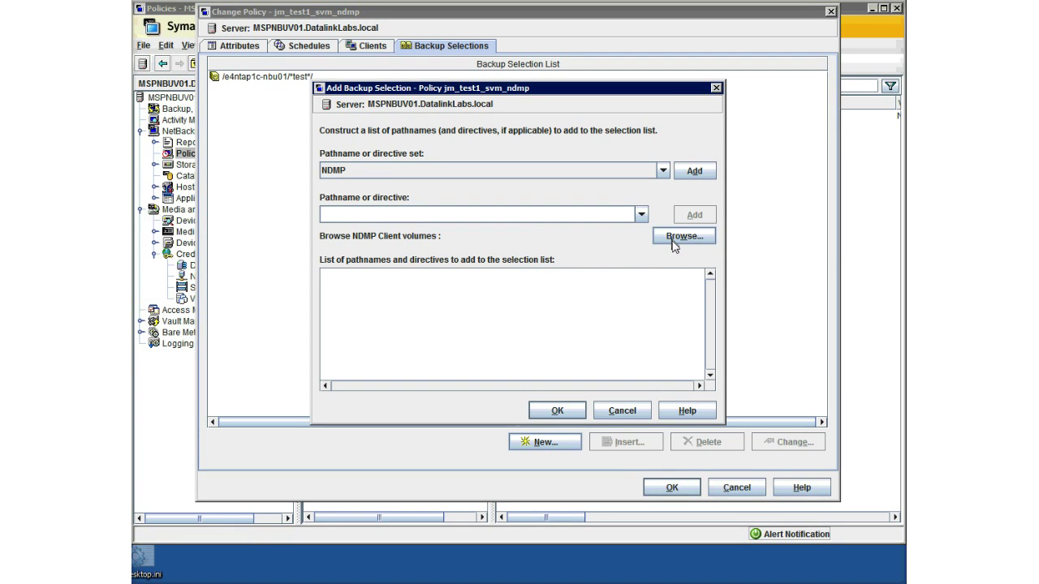
click(671, 242)
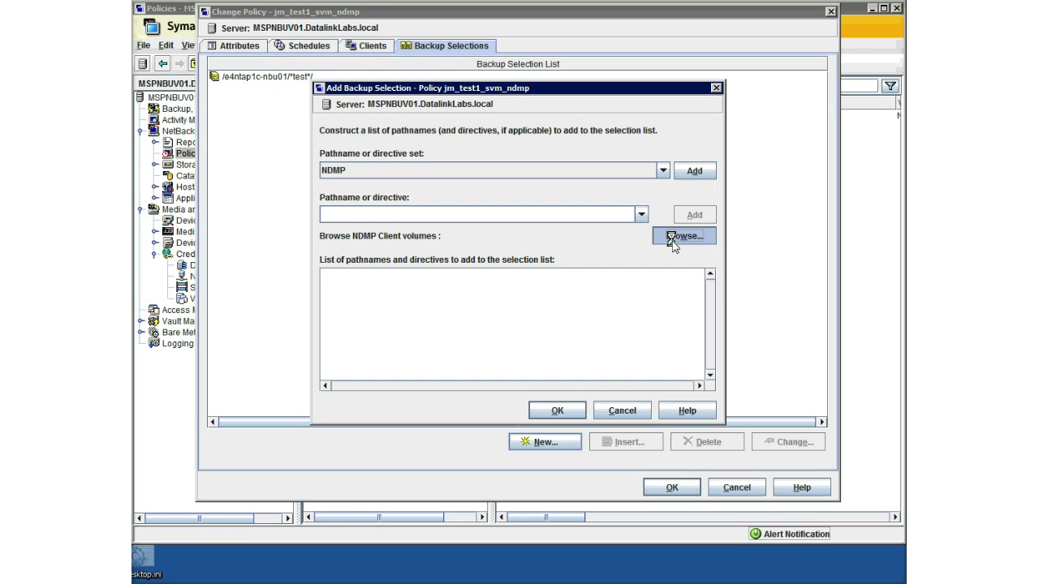
click(684, 236)
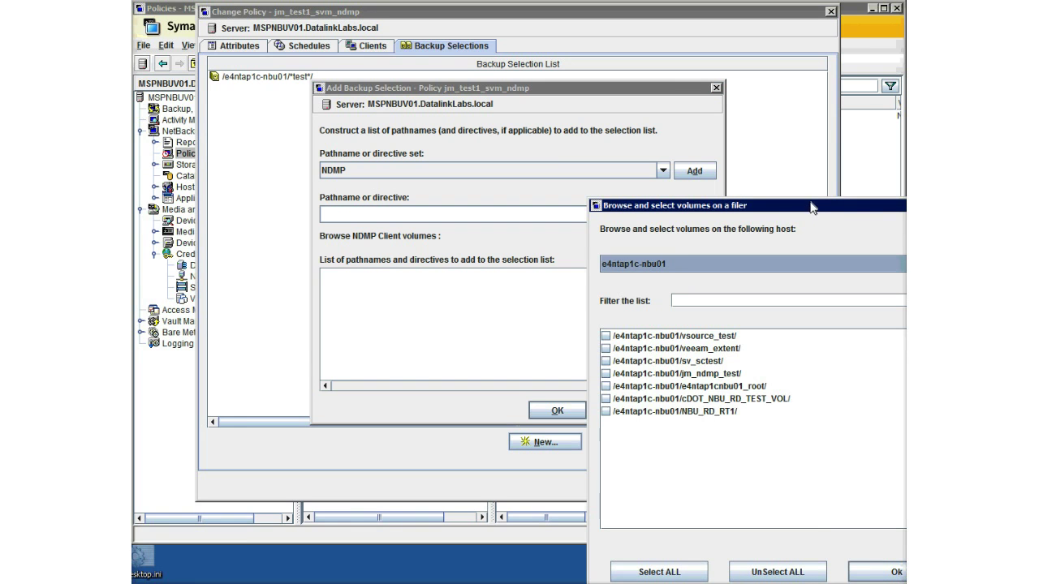
drag(811, 208, 447, 124)
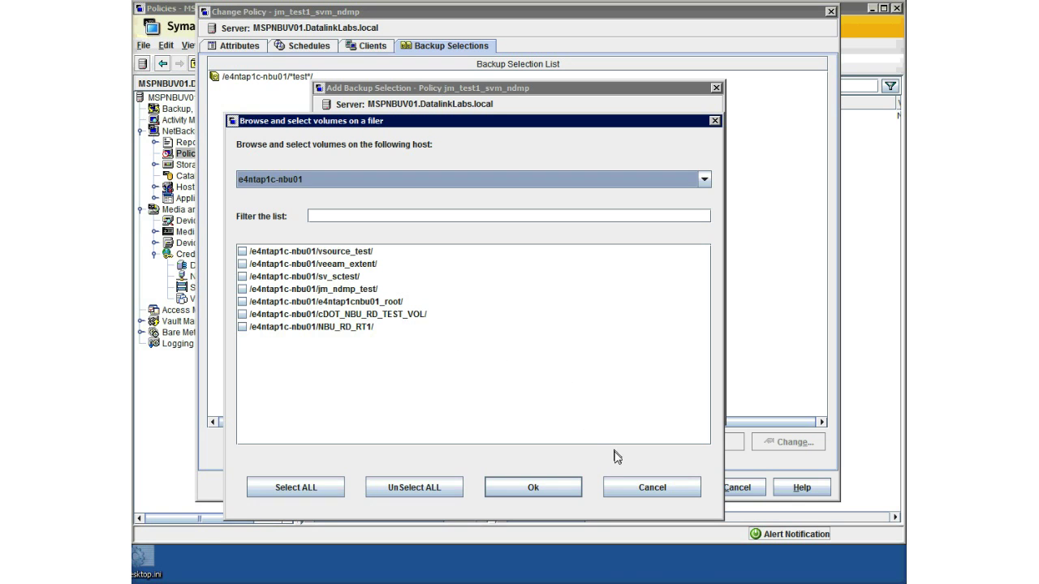
click(638, 492)
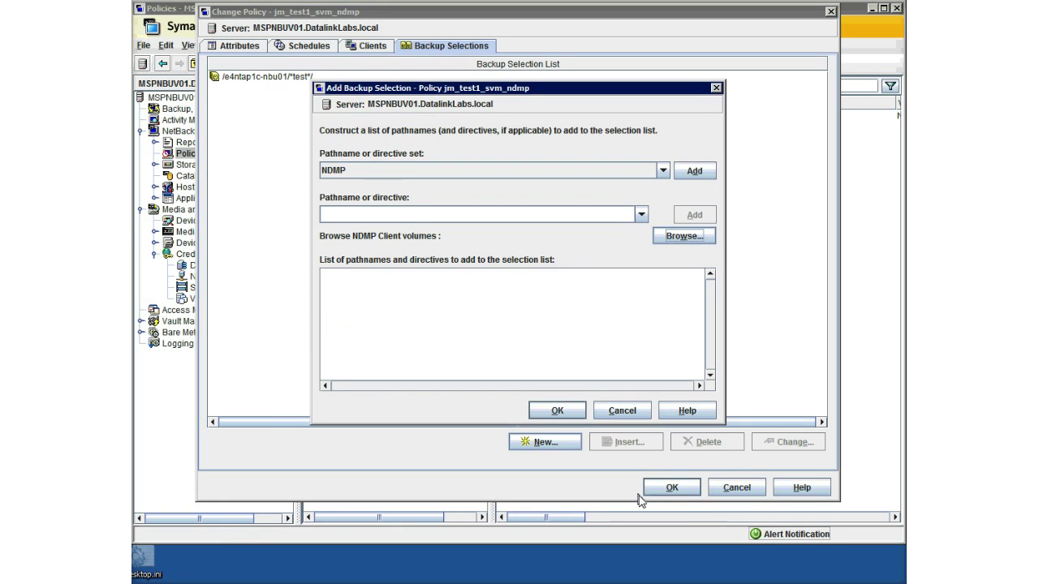
click(624, 409)
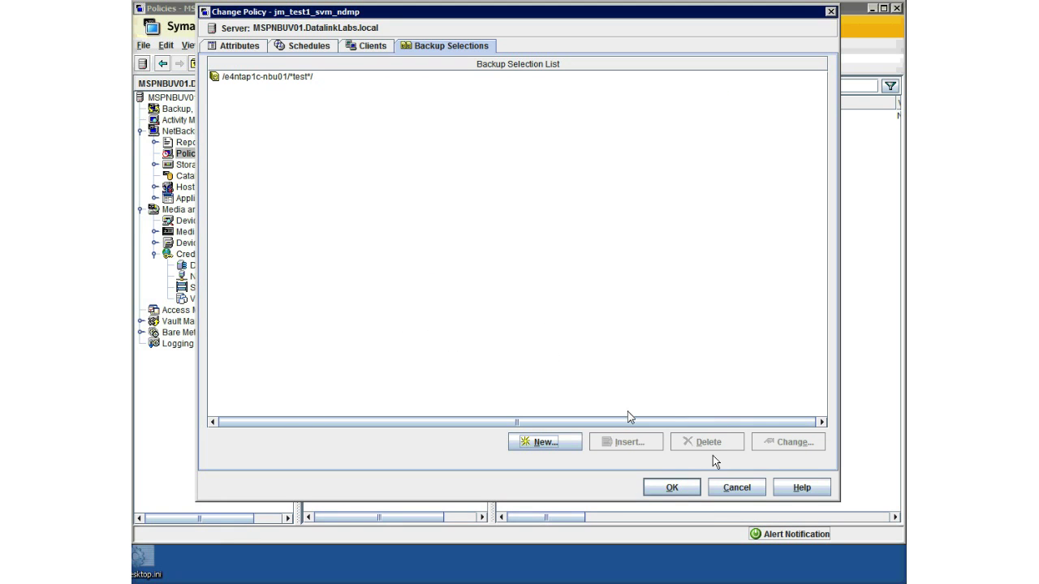
Discard policy edits and launch a manual full-schedule backup of jm_test1_svm_ndmp.
click(736, 487)
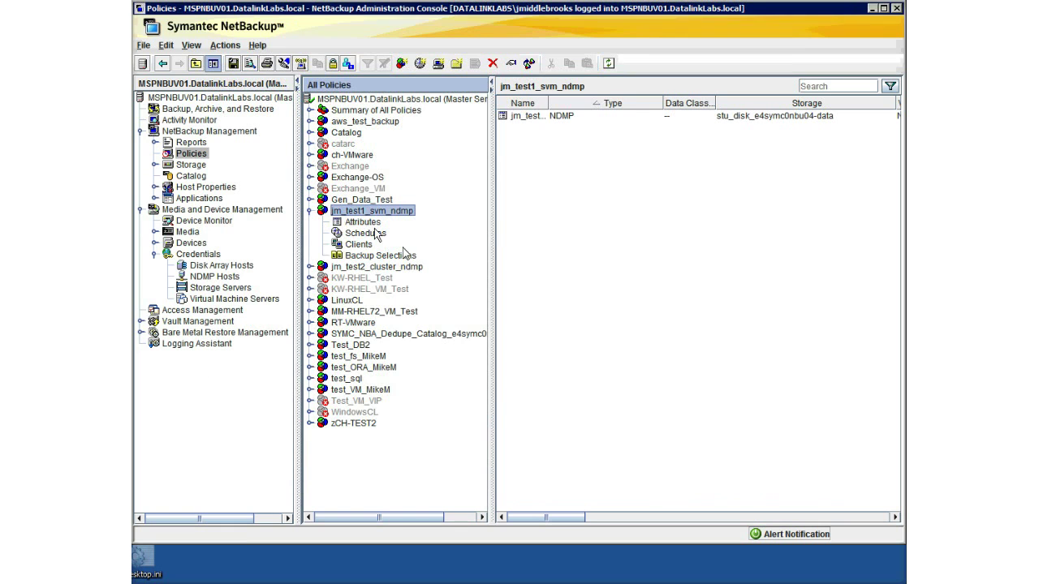
right_click(369, 213)
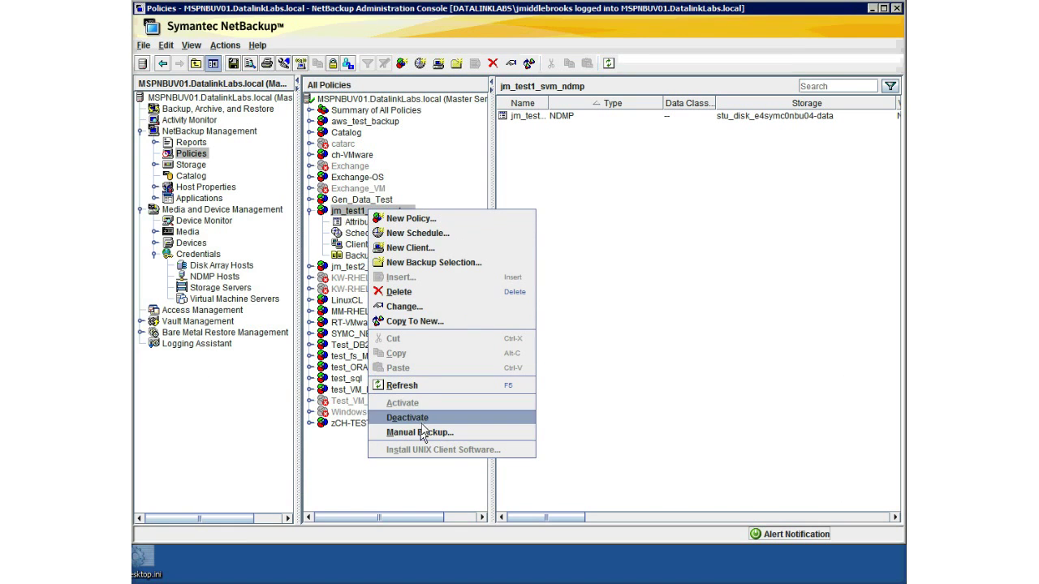
click(419, 433)
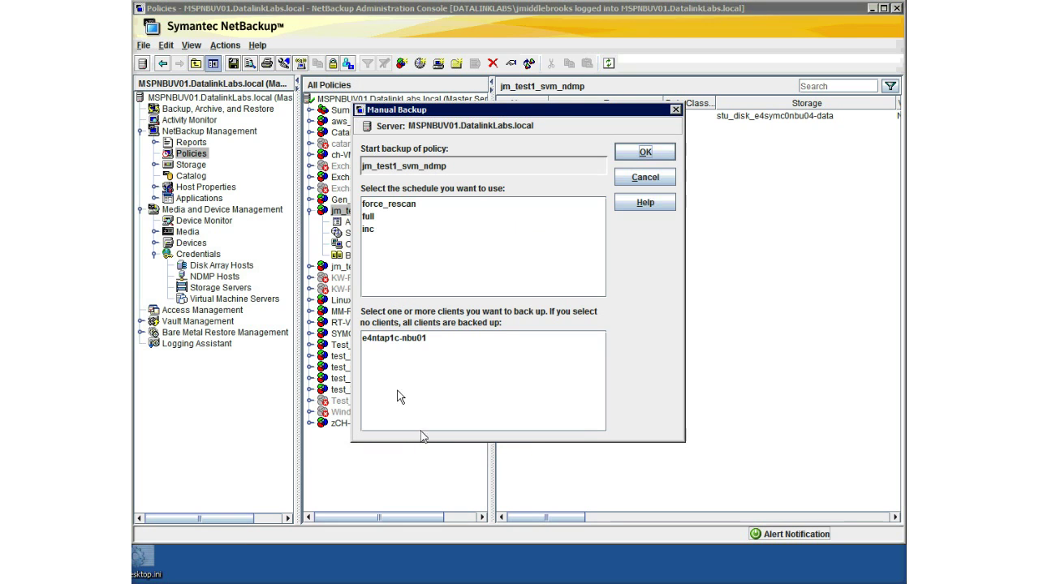
click(374, 219)
click(644, 152)
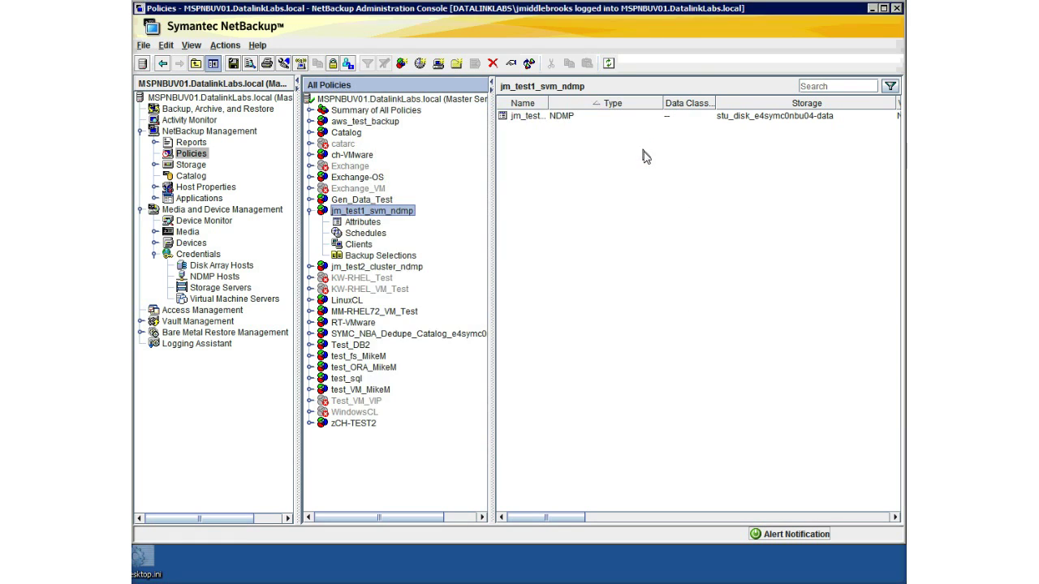
click(185, 121)
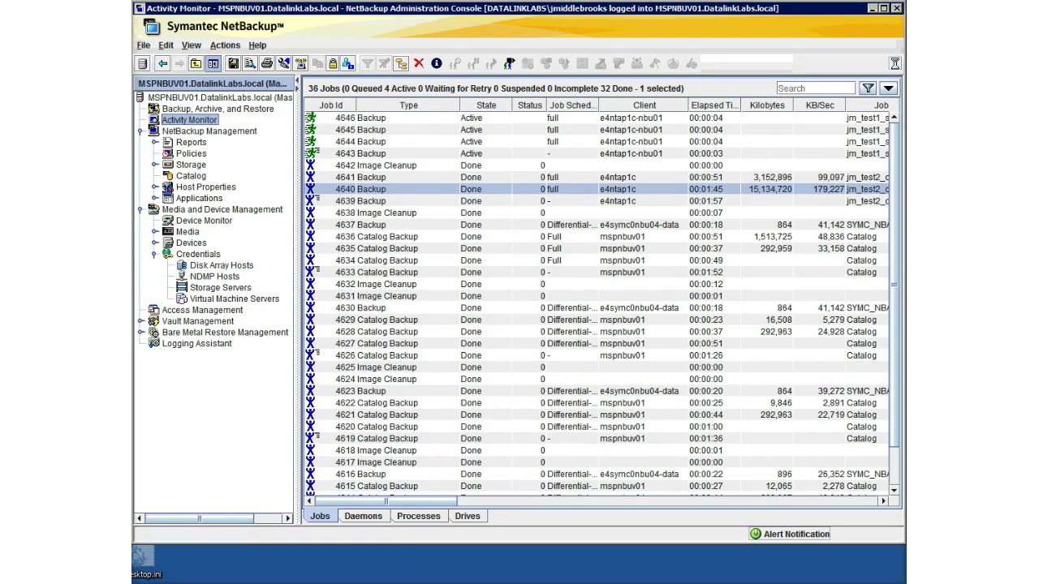
With jobs 4643–4646 active for e4ntap1c-nbu01, return to the PuTTY terminal.
key(alt+Tab)
click(624, 366)
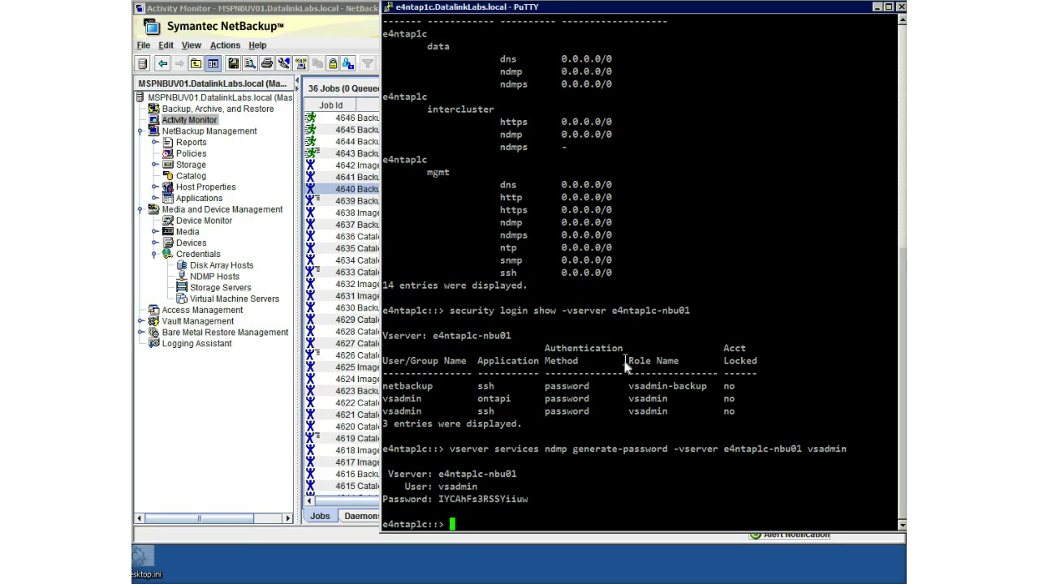
Run 'system services ndmp status' twice, then list e4ntap1c-nbu01's interfaces, showing admin_lif1 on e4ntap1c02b.
text(system services ndmp )
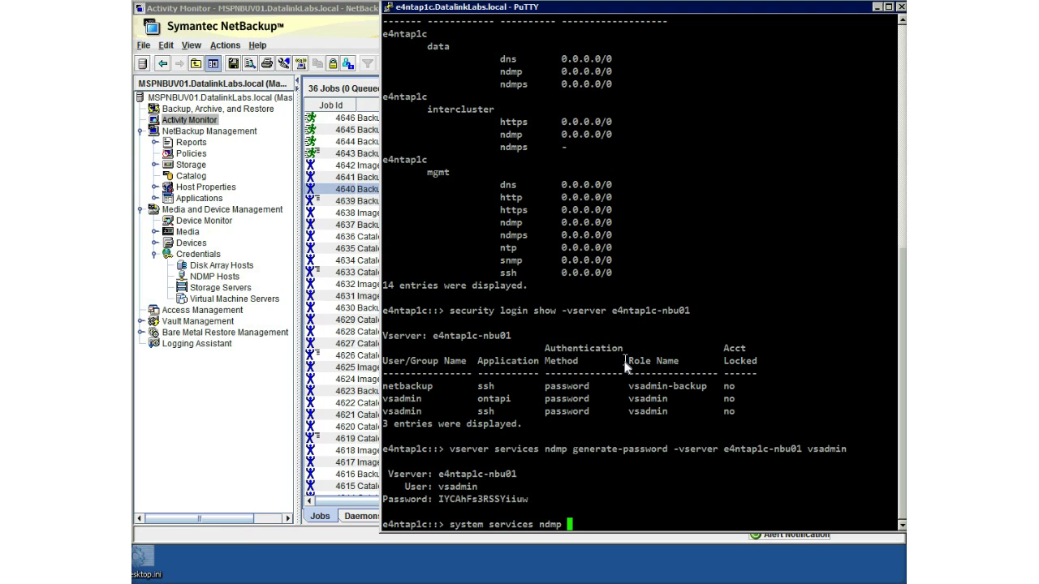
text(status)
key(Return)
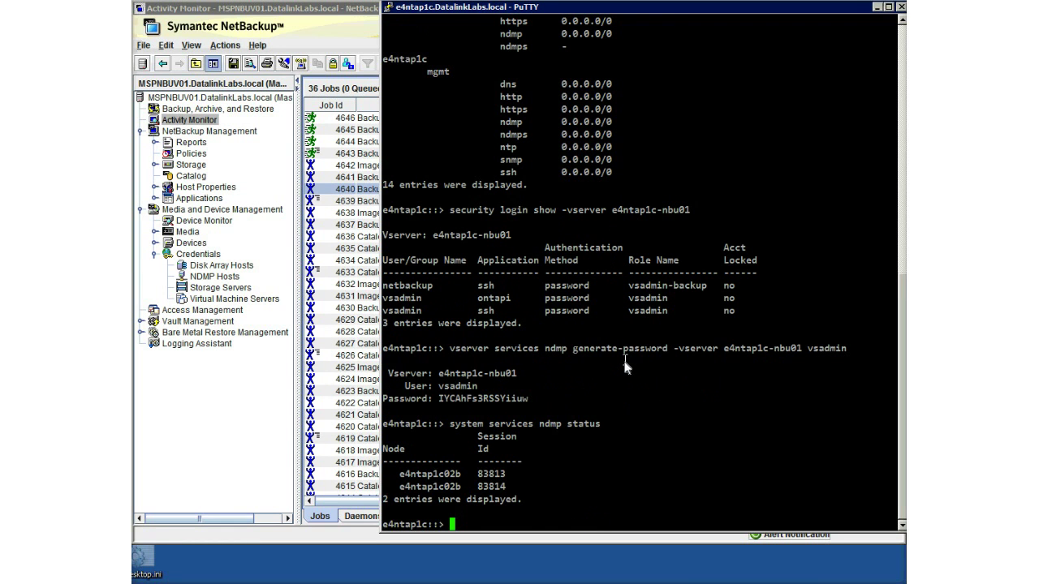
key(Up)
key(Return)
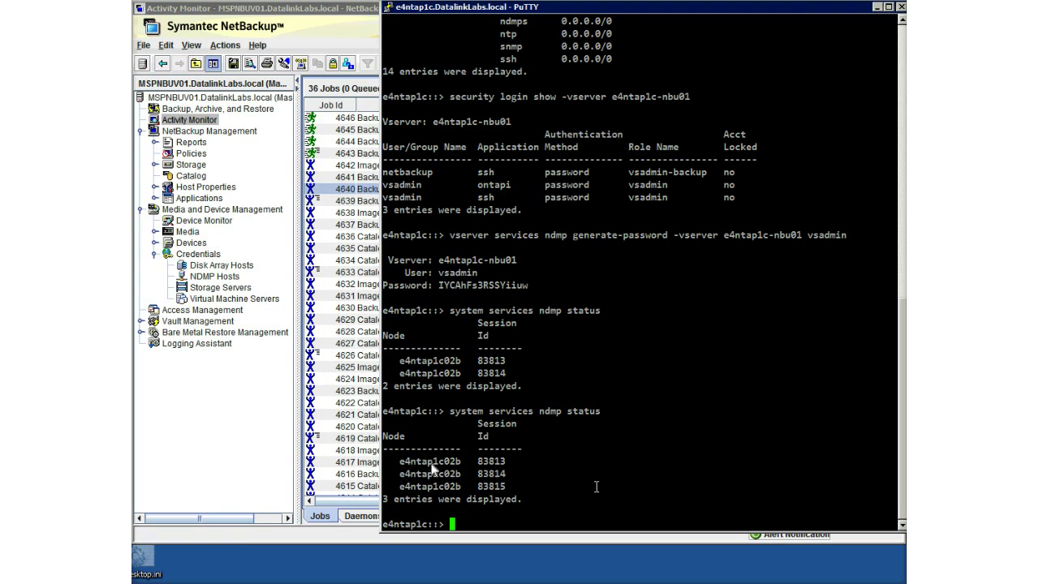
text(network interfa)
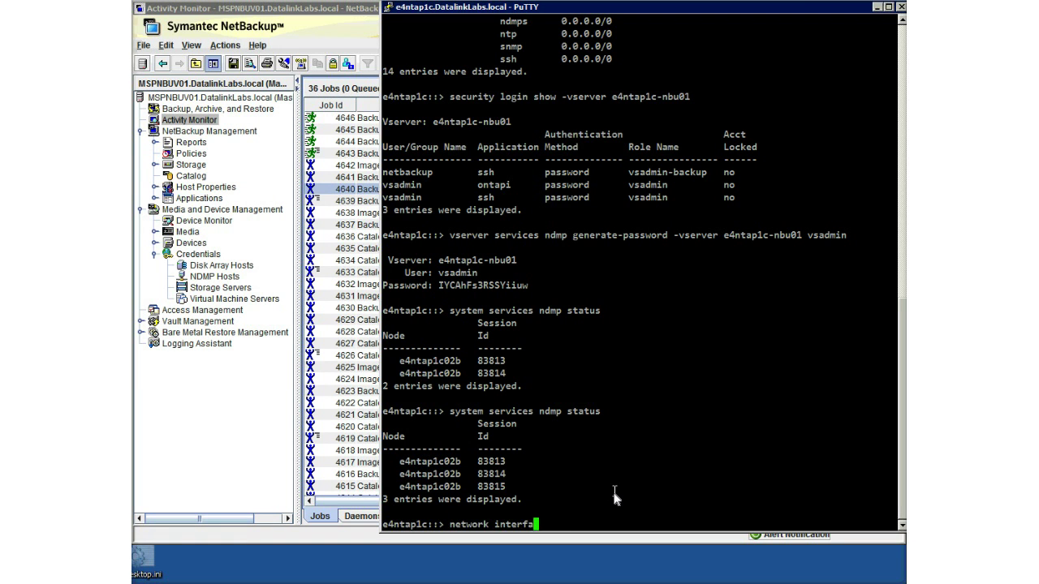
text(ce show -vserver e4nt)
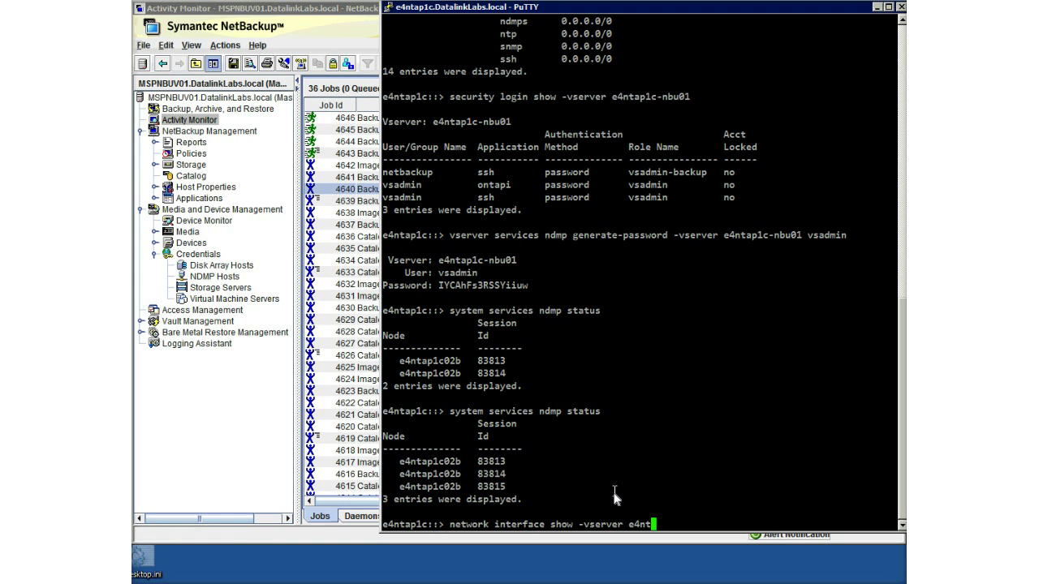
text(ap1c-nbu01)
key(Return)
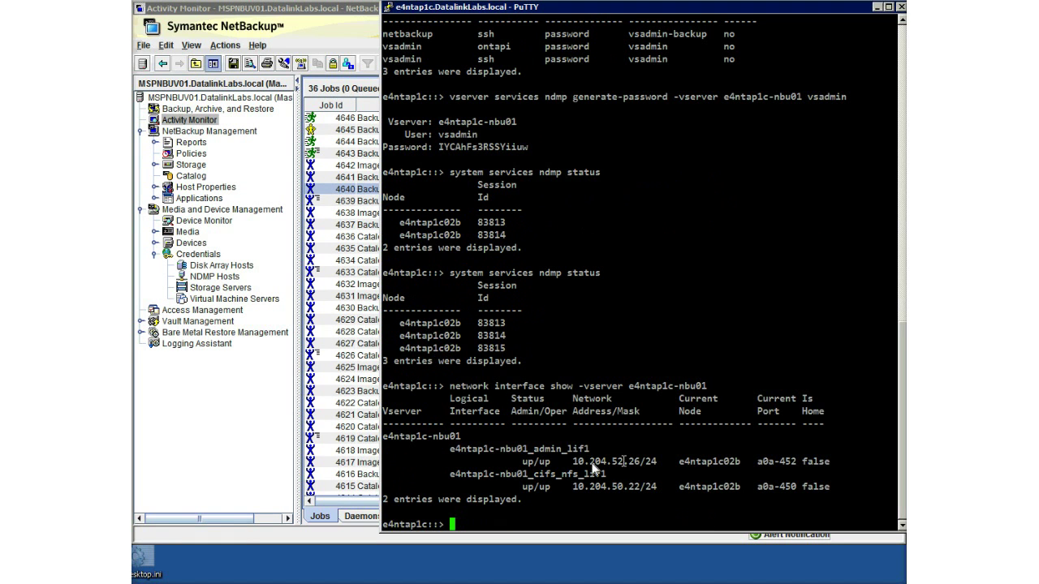
drag(641, 463, 570, 462)
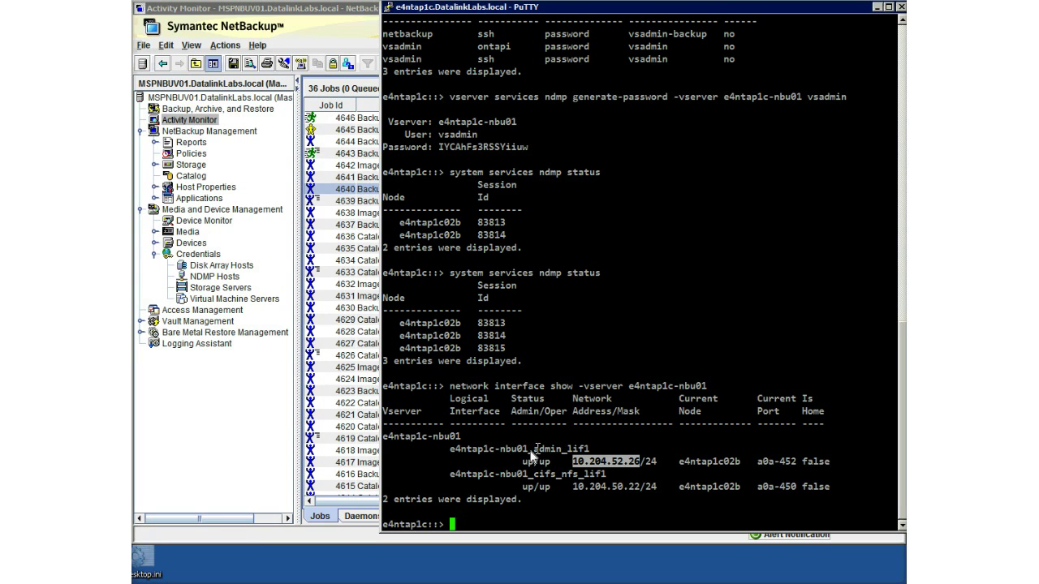
double_click(723, 464)
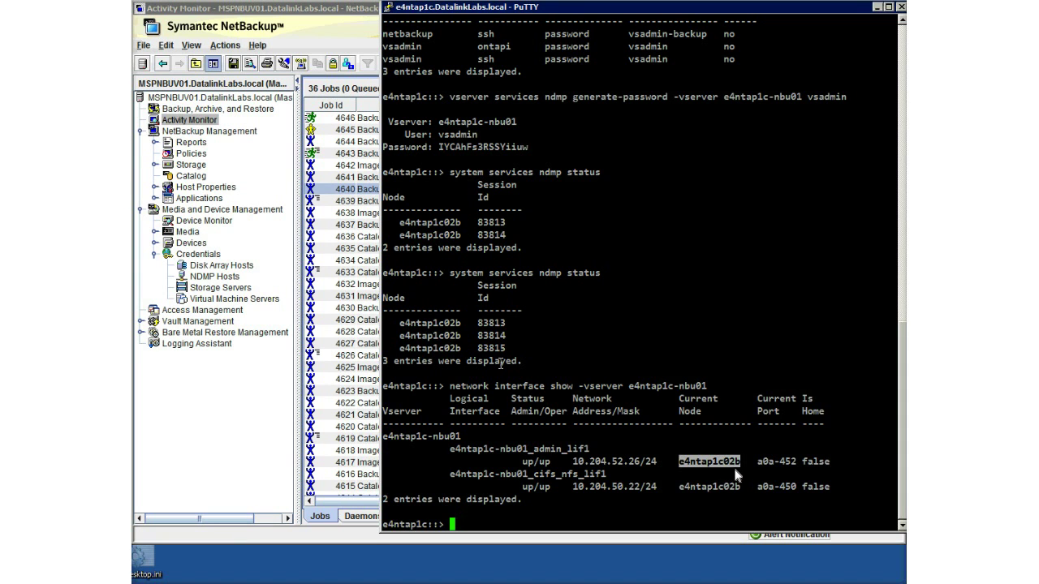
double_click(438, 350)
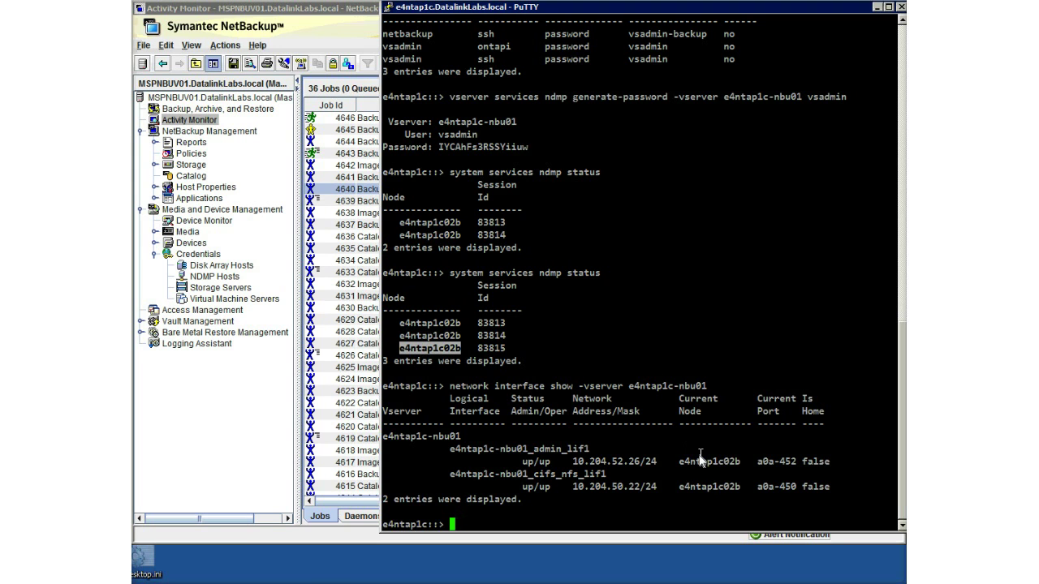
Confirm the four e4ntap1c-nbu01 backup jobs finished with status 0, then return to PuTTY.
click(348, 15)
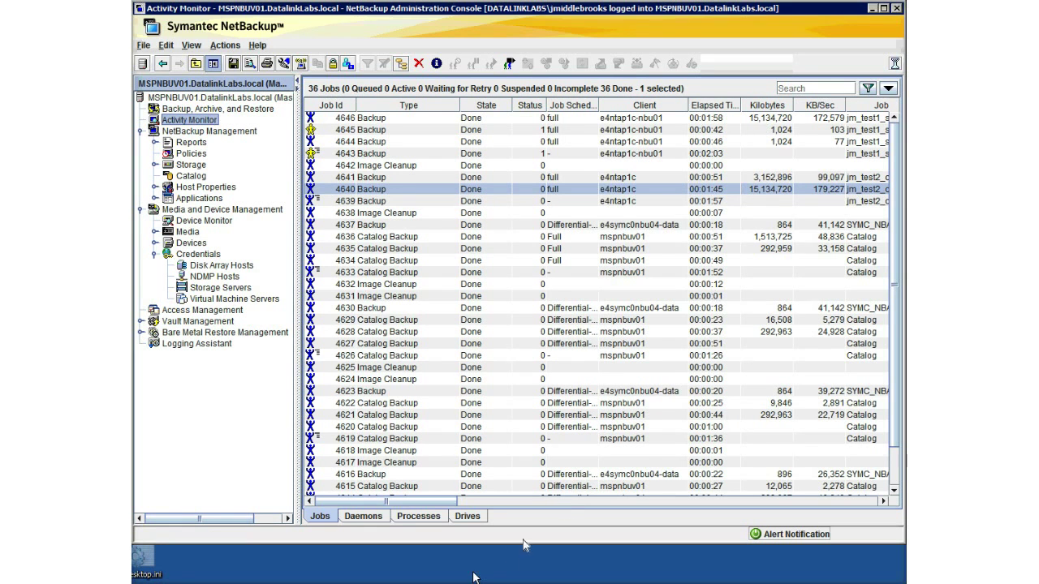
key(alt+Tab)
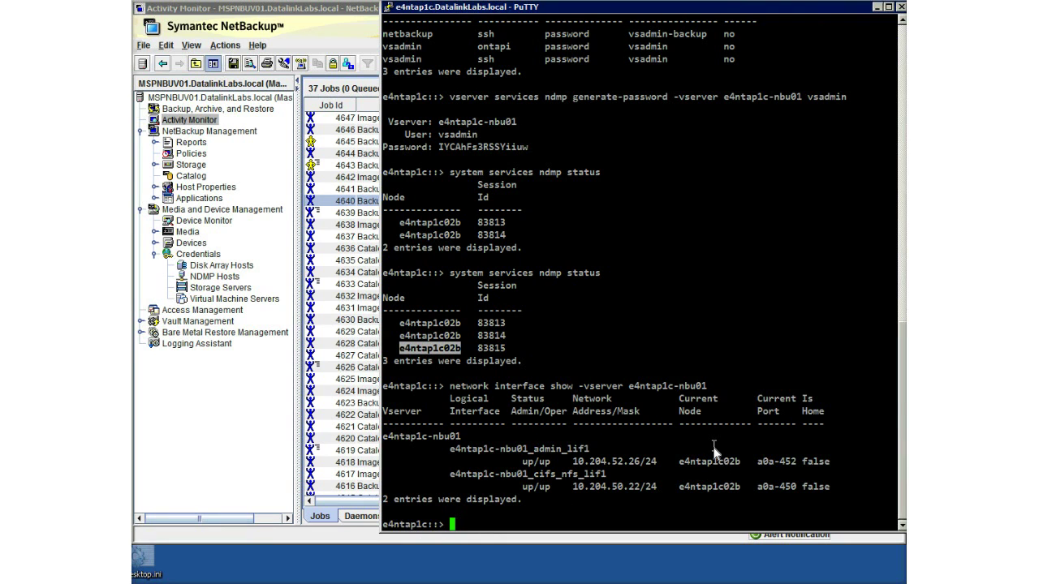
Migrate LIF e4ntap1c-nbu01_admin_lif1 to destination node e4ntap1c02a.
text(network interface m)
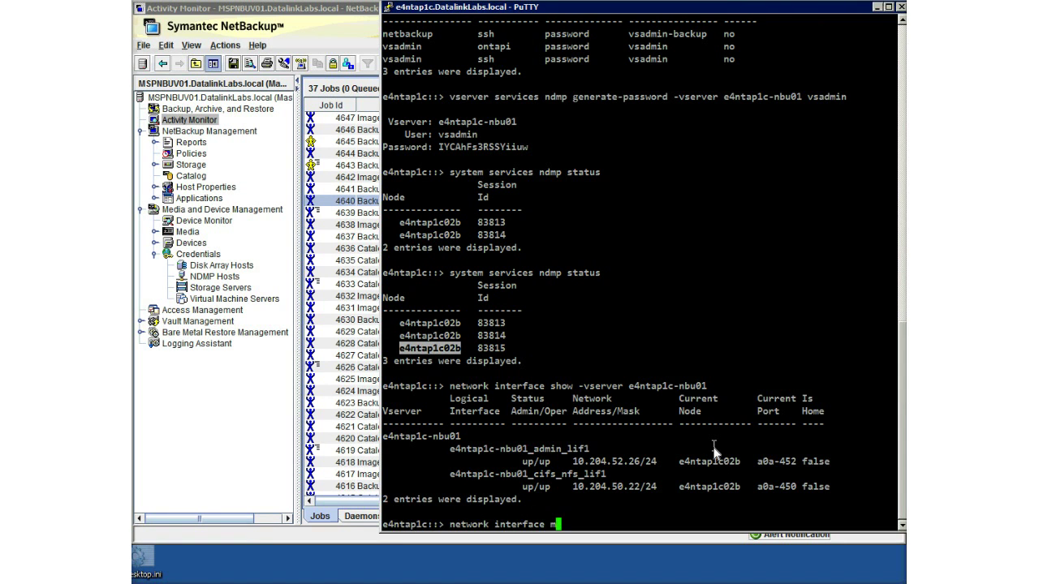
text(igrate -vserver e4ntap-)
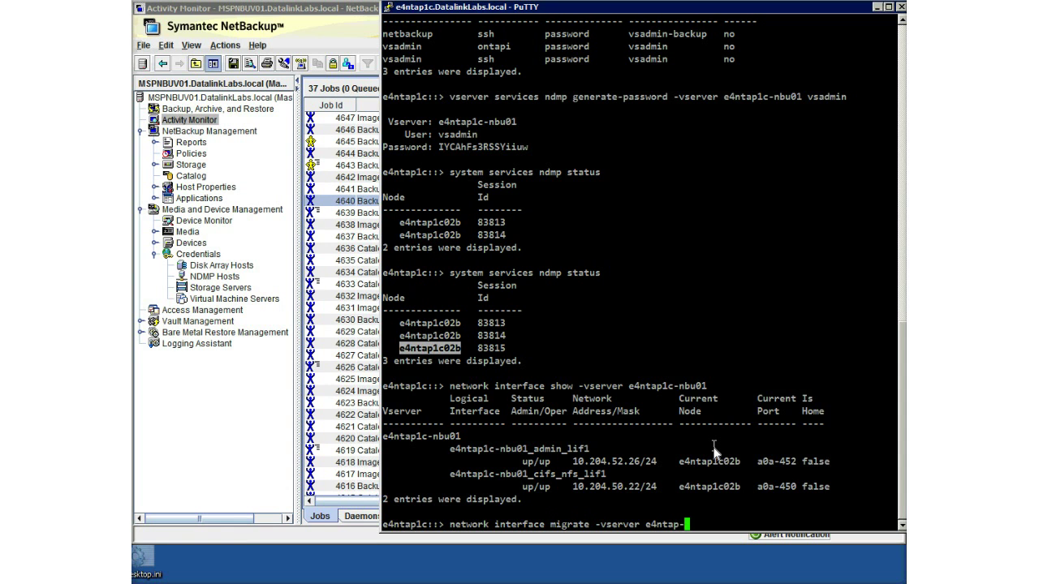
key(BackSpace)
text(1c-nbu01 -lif e4ntap1c-nbu)
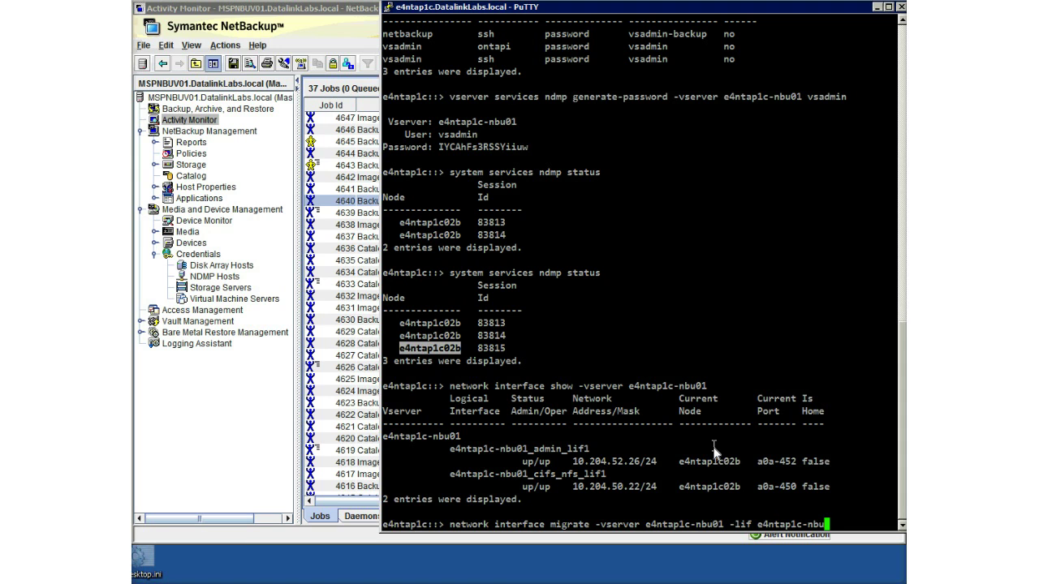
text(01_admin_lif1 -des)
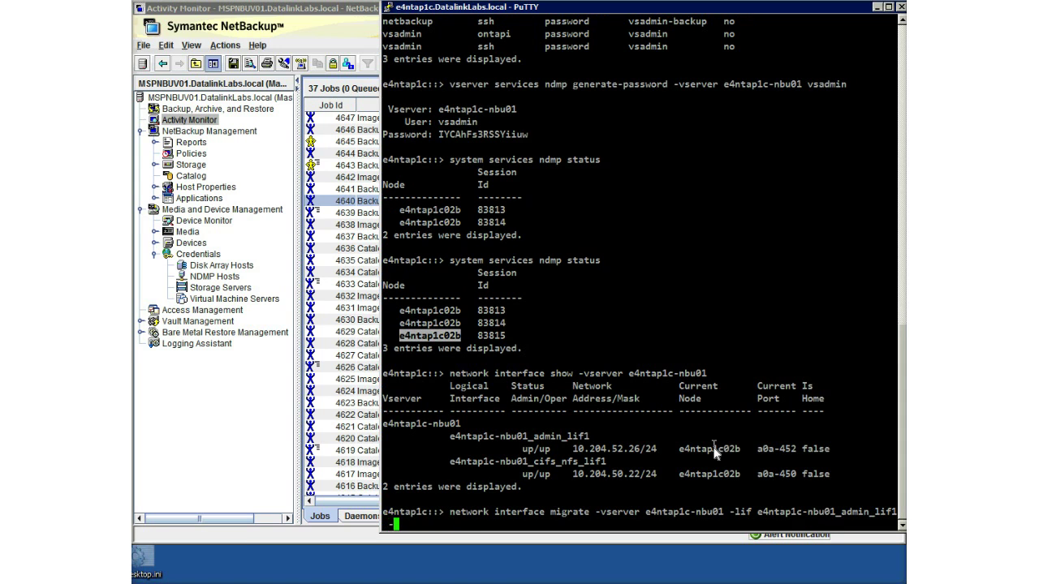
key(Tab)
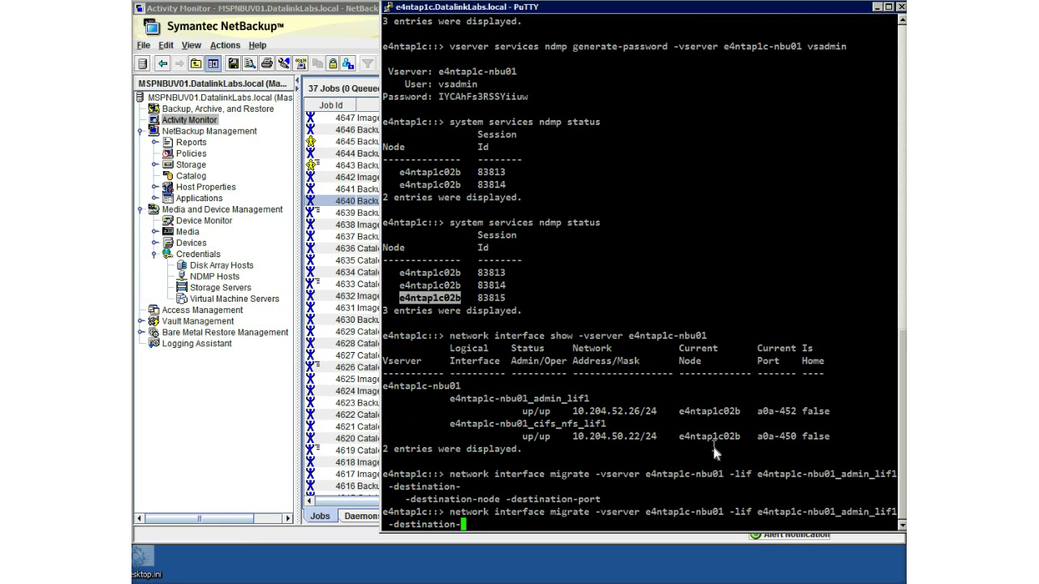
text(node e4ntap1c0)
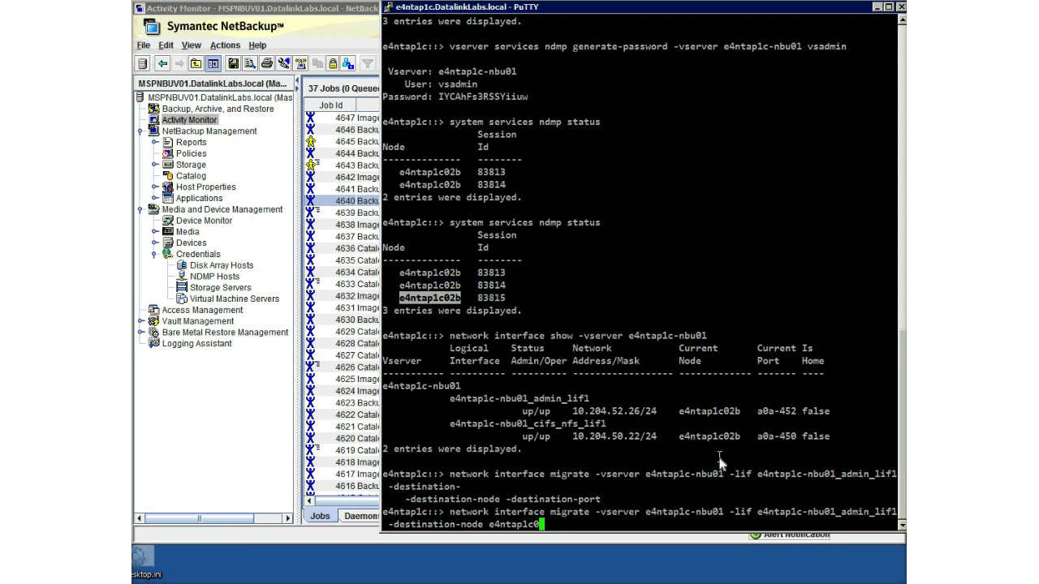
text(2a)
key(Return)
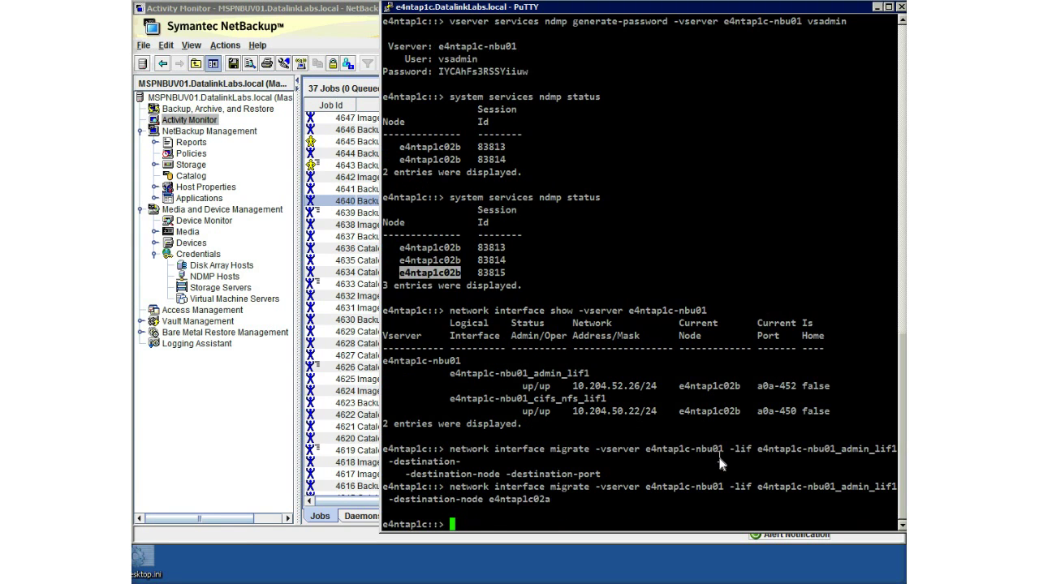
Re-list the SVM interfaces to verify admin_lif1 is now home on e4ntap1c02a.
key(Up)
key(Up)
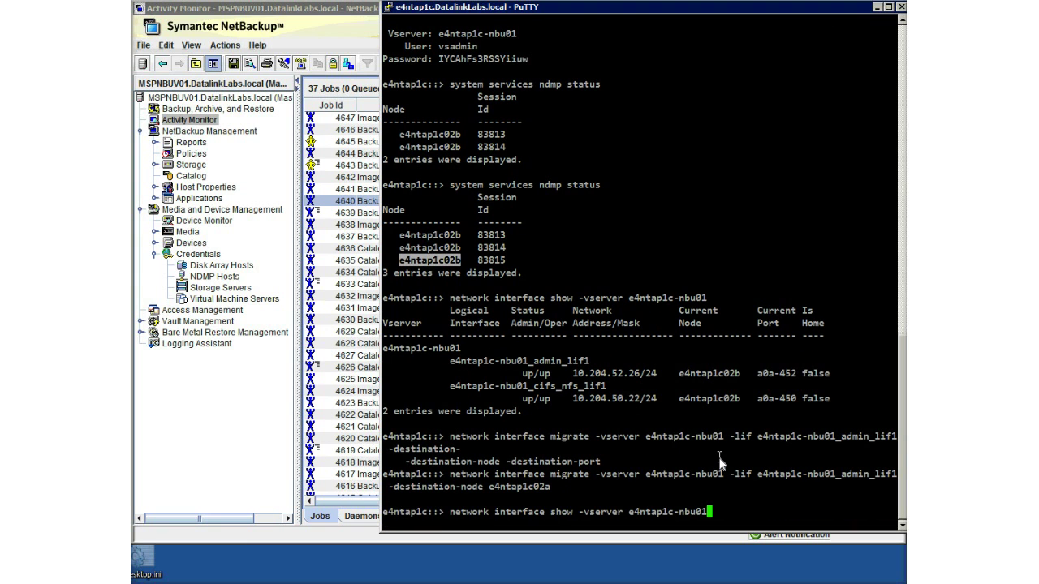
key(Return)
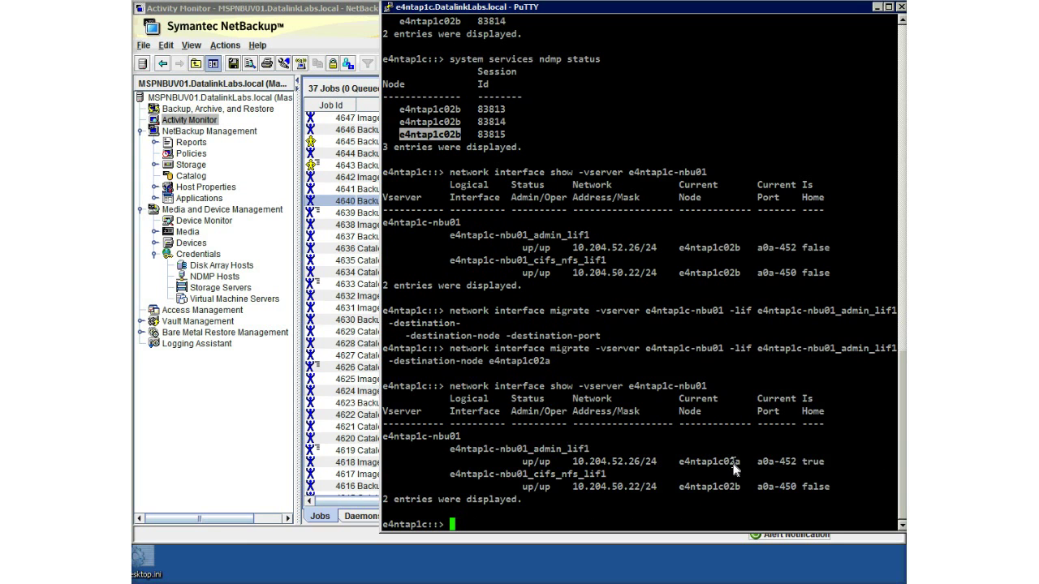
double_click(714, 461)
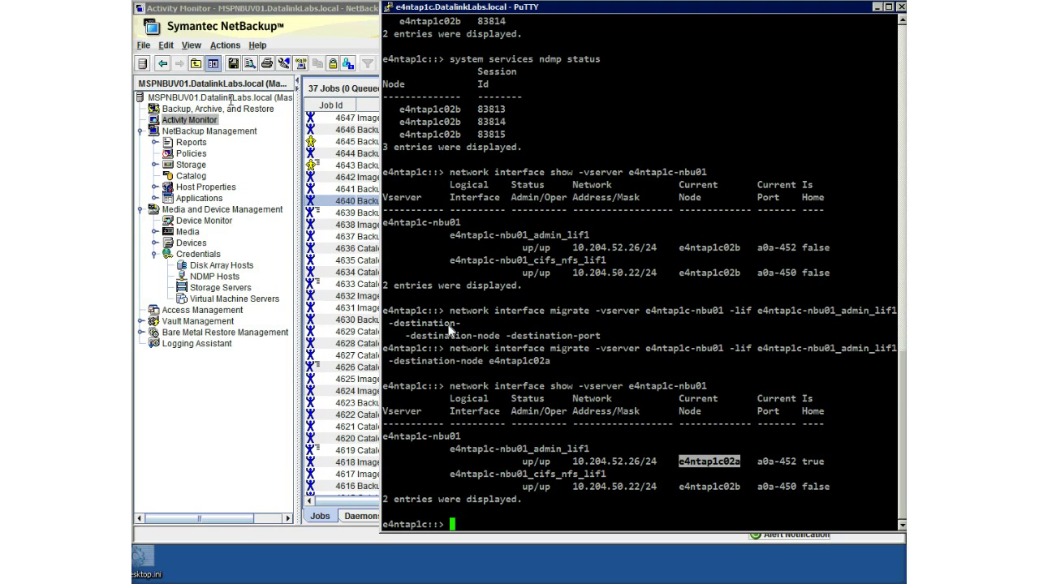
click(340, 19)
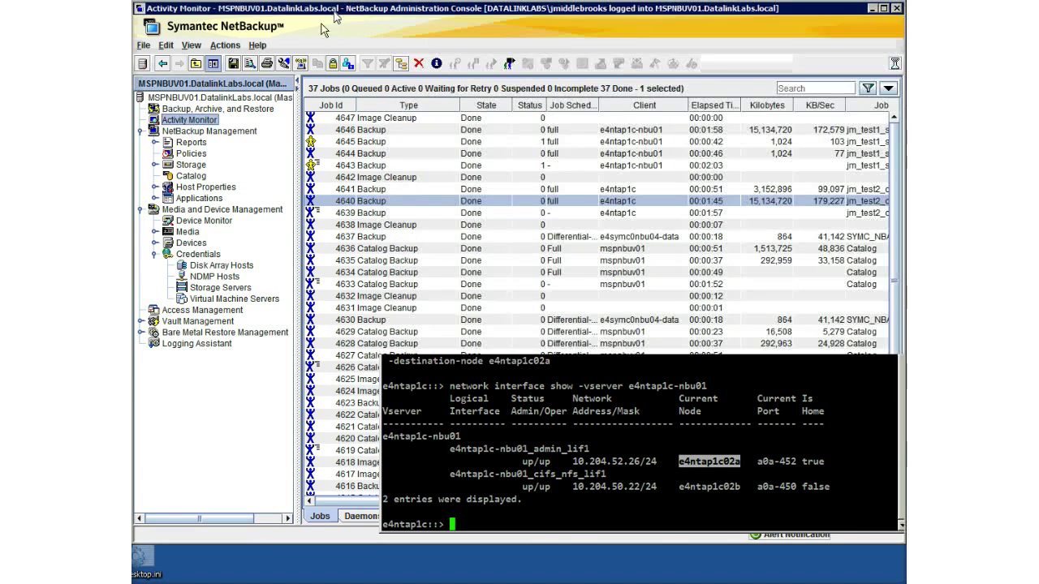
Run a manual backup of jm_test1_svm_ndmp on the force_rescan schedule and watch its jobs queue.
click(193, 158)
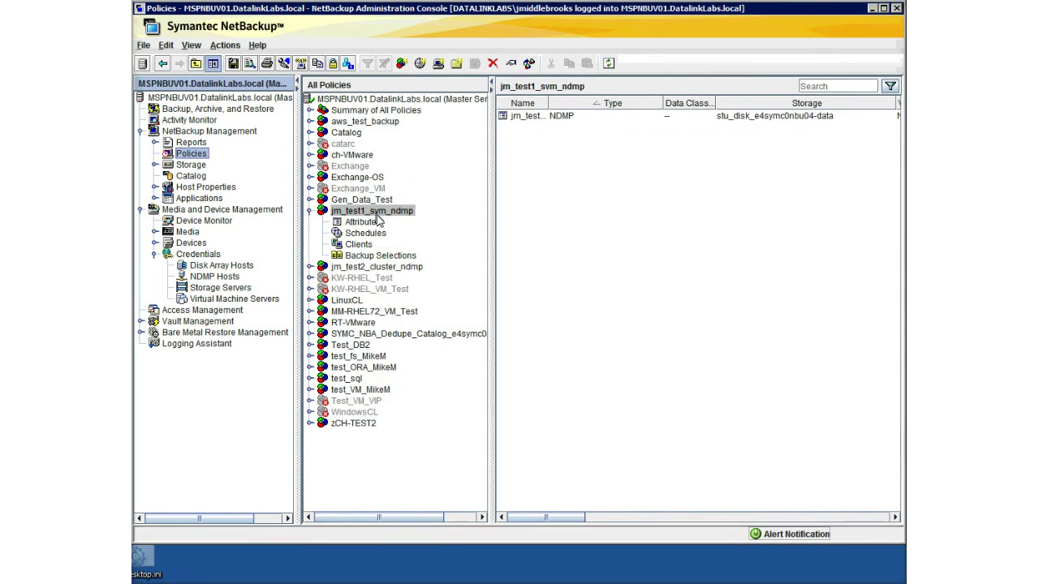
right_click(376, 212)
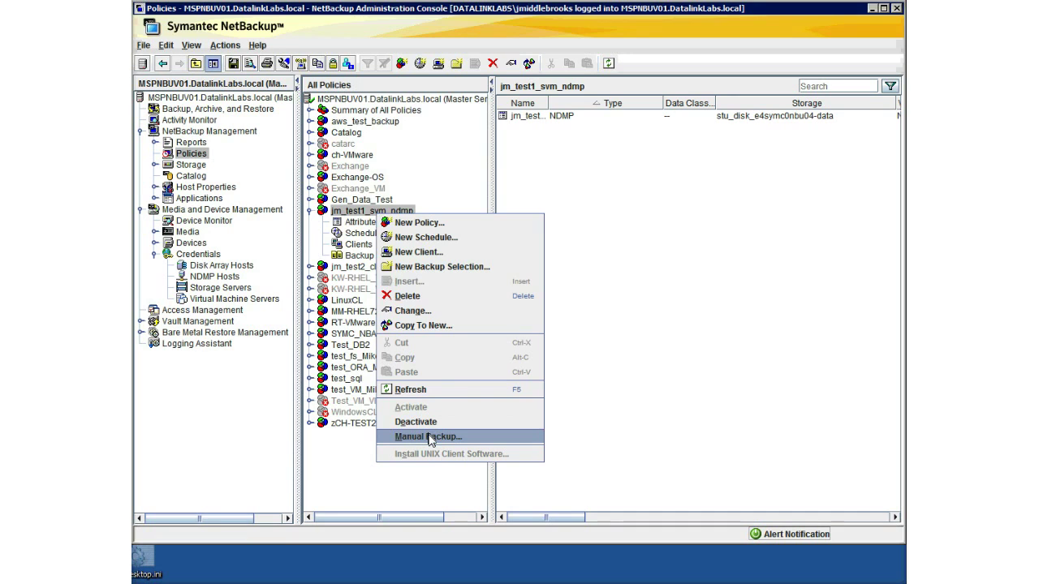
click(430, 439)
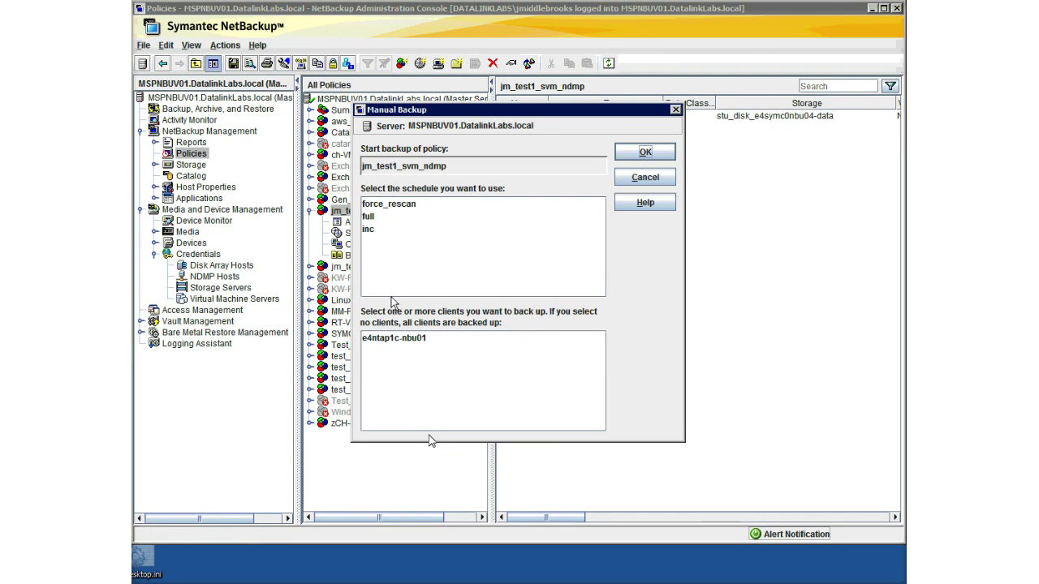
click(387, 206)
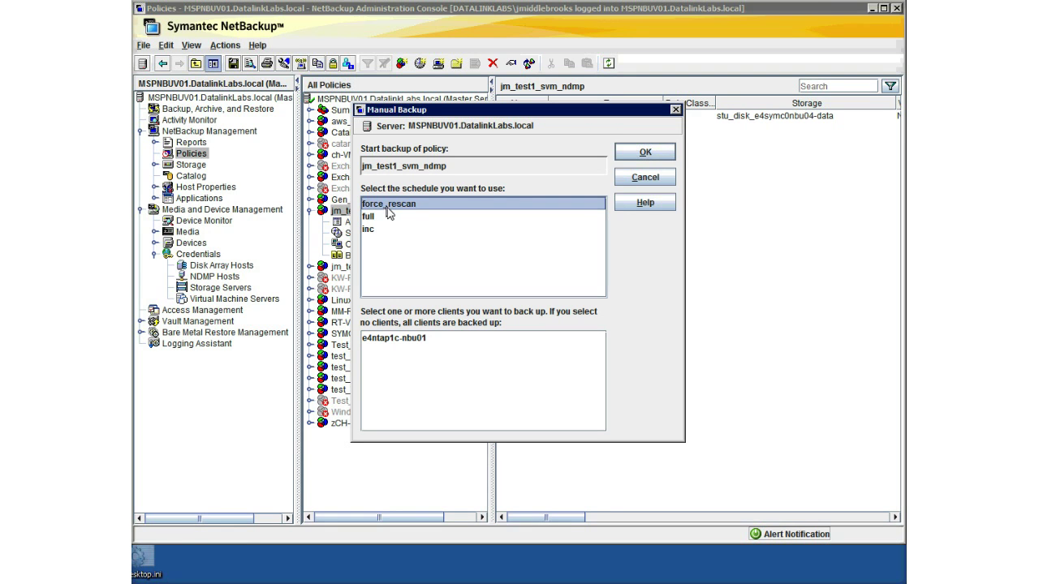
click(643, 154)
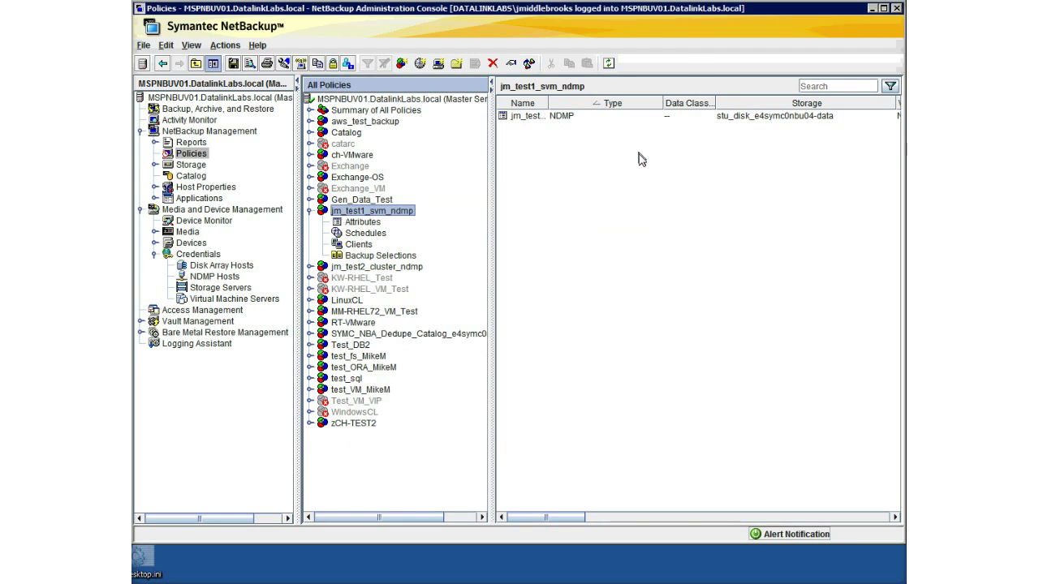
click(200, 122)
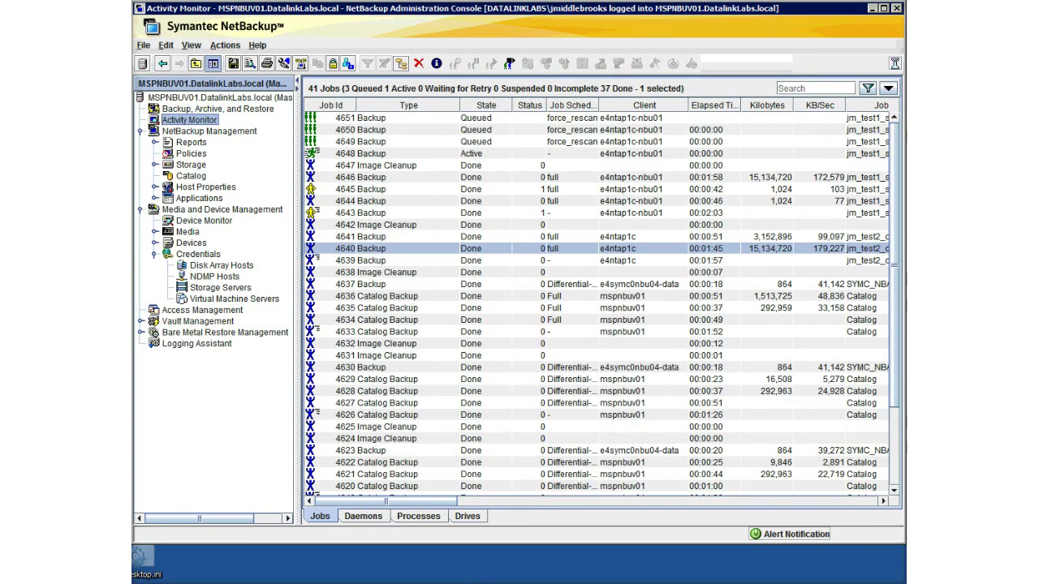
Rerun 'system services ndmp status' in PuTTY, then return to the NetBackup job monitor.
key(alt+Tab)
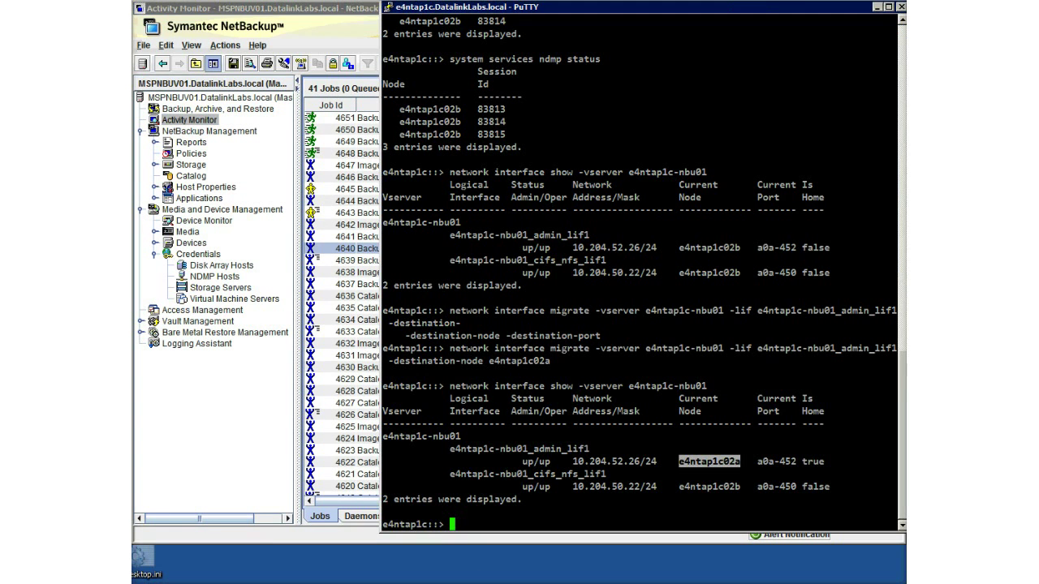
key(Up)
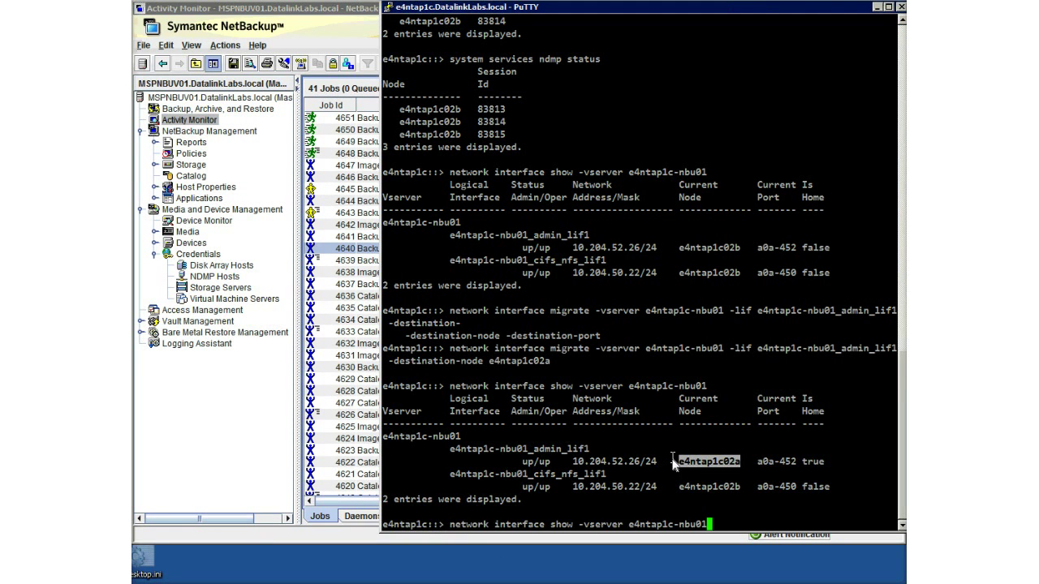
key(Up)
key(Up)
key(Up)
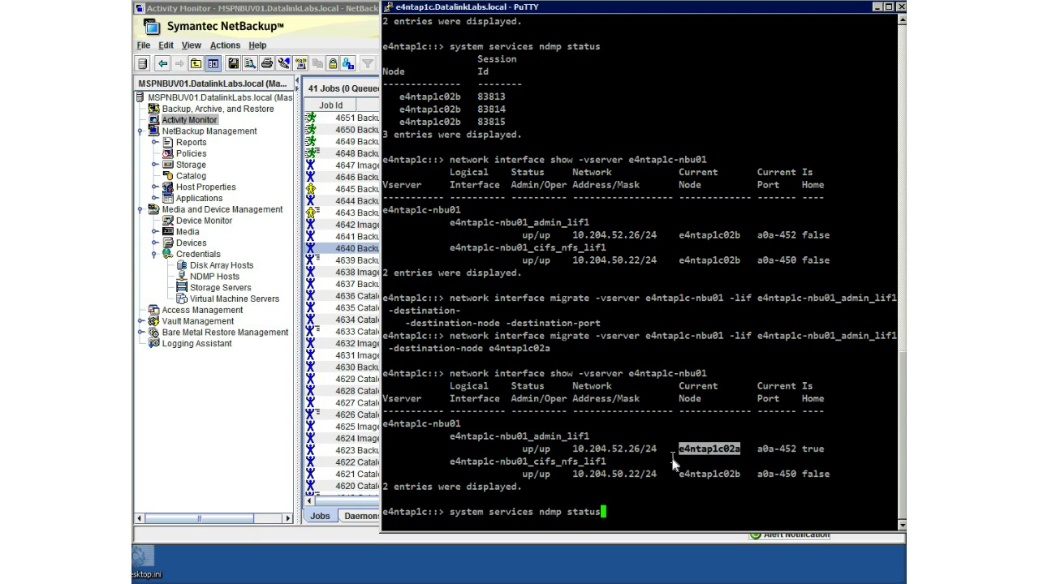
key(Return)
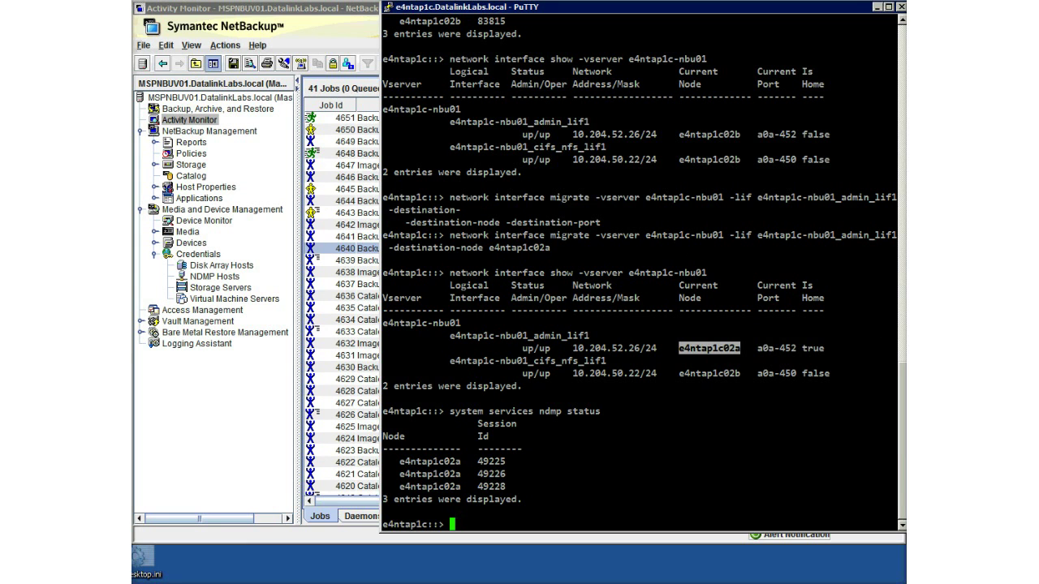
click(302, 16)
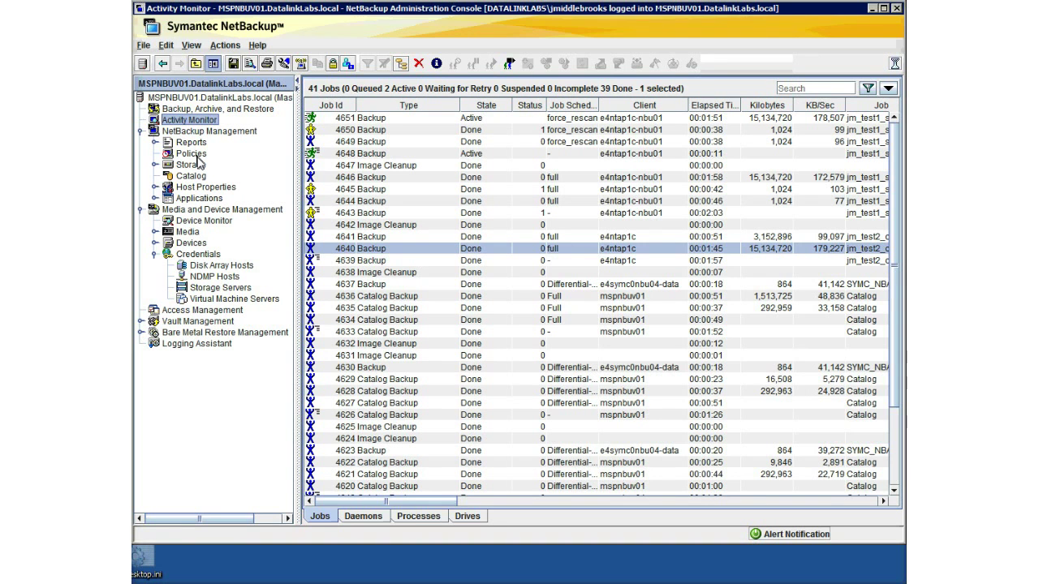
Run a manual full-schedule backup of jm_test1_svm_ndmp and follow jobs 4652–4655 in Activity Monitor.
click(195, 157)
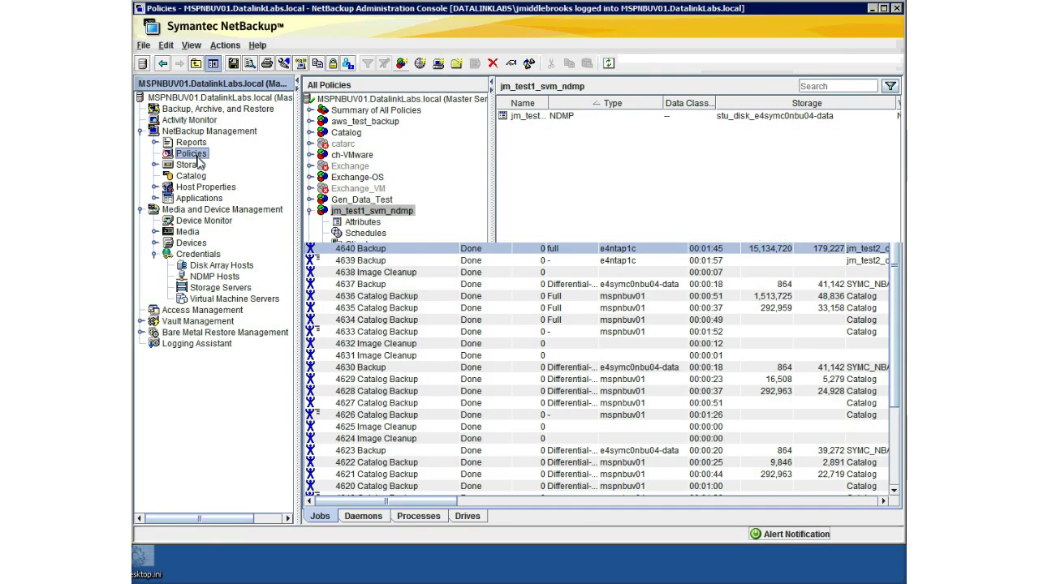
right_click(388, 216)
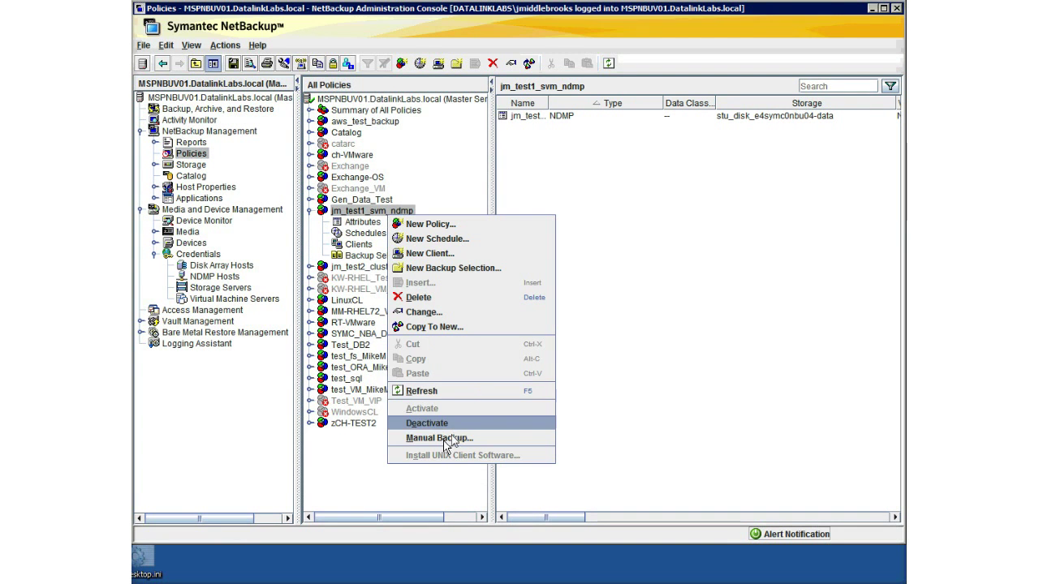
click(448, 442)
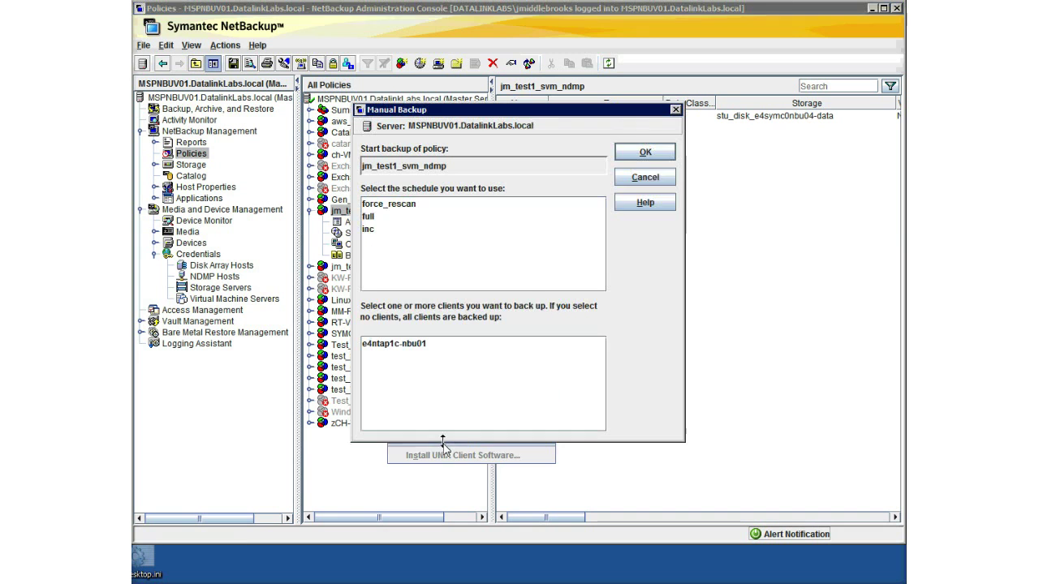
click(369, 216)
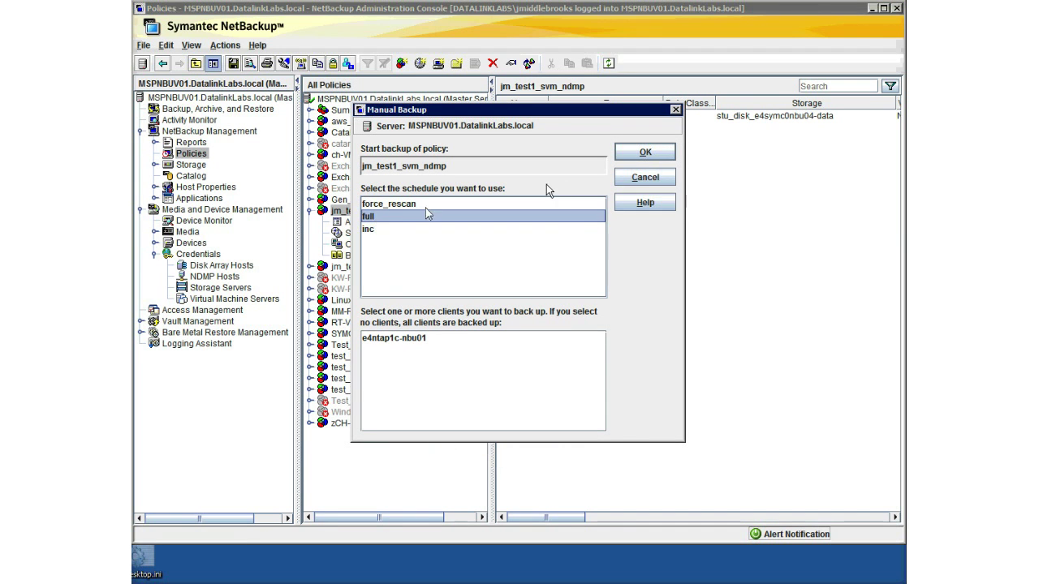
click(652, 153)
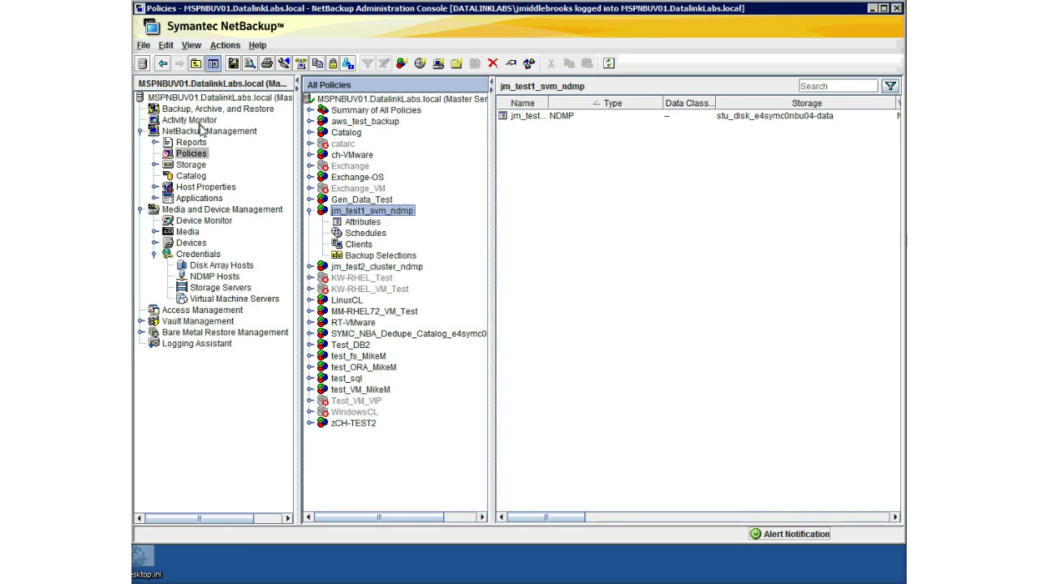
click(200, 123)
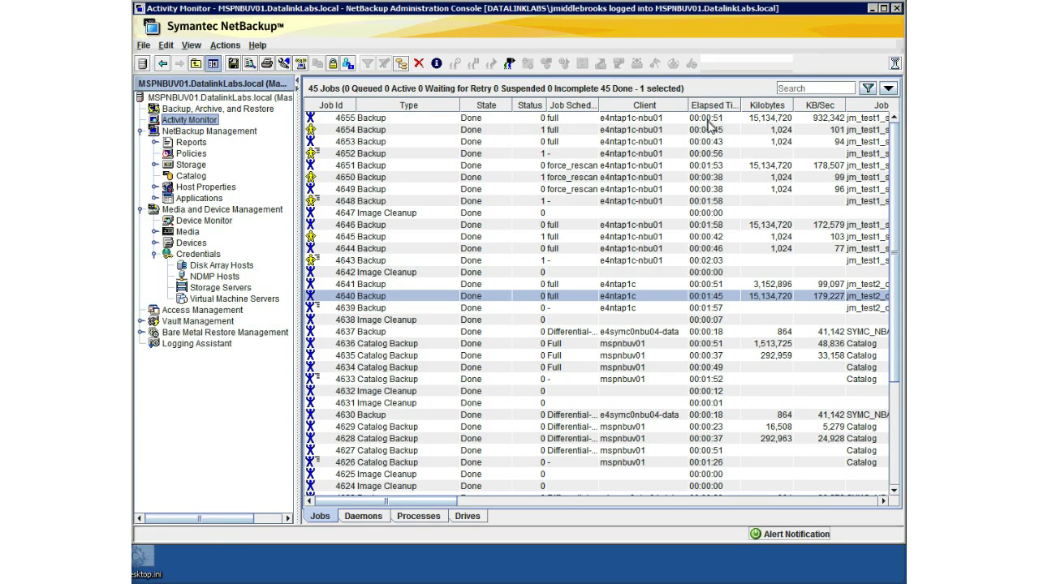
double_click(707, 123)
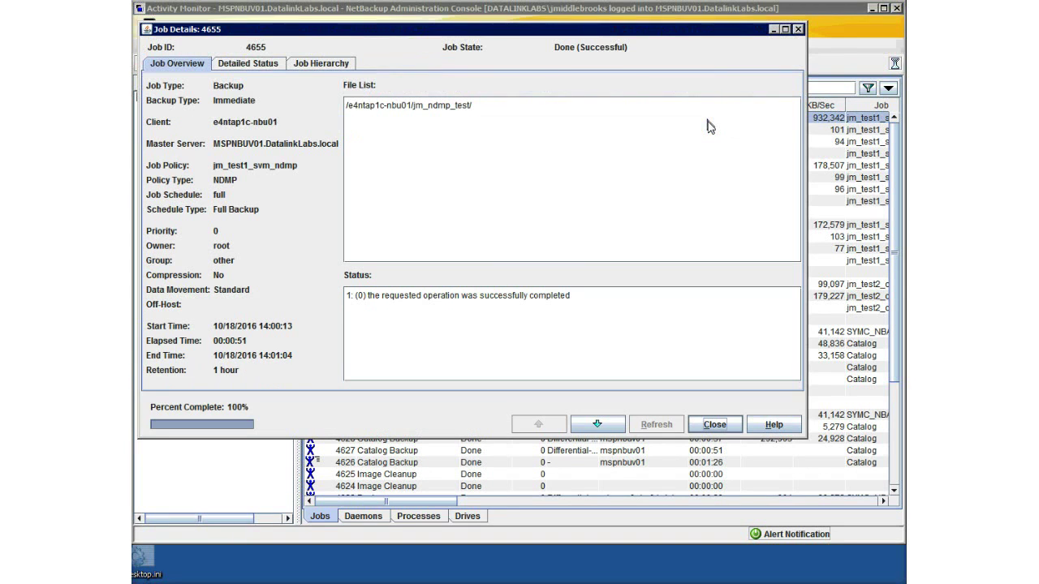
click(245, 67)
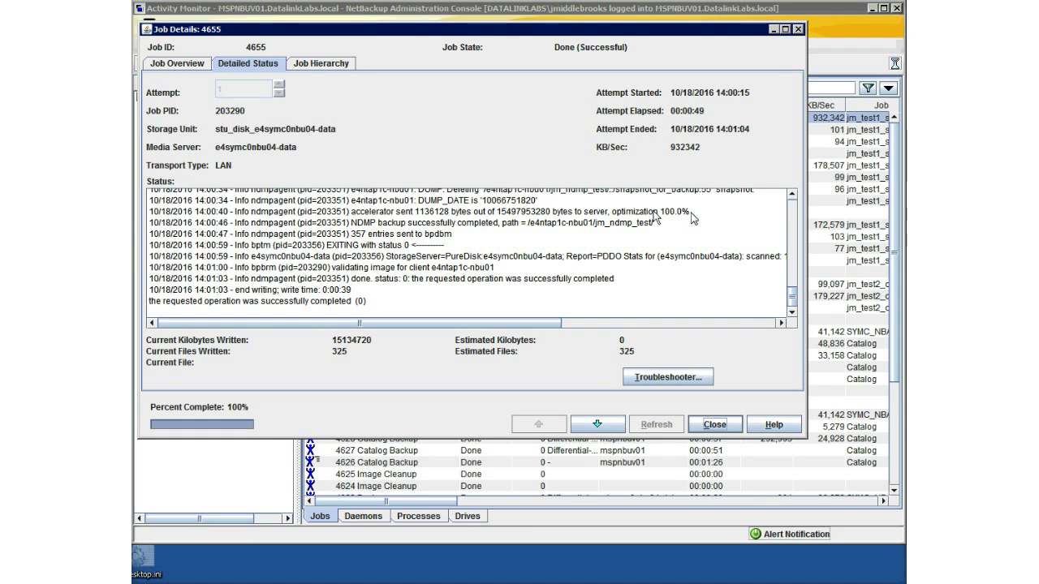
drag(690, 212, 605, 213)
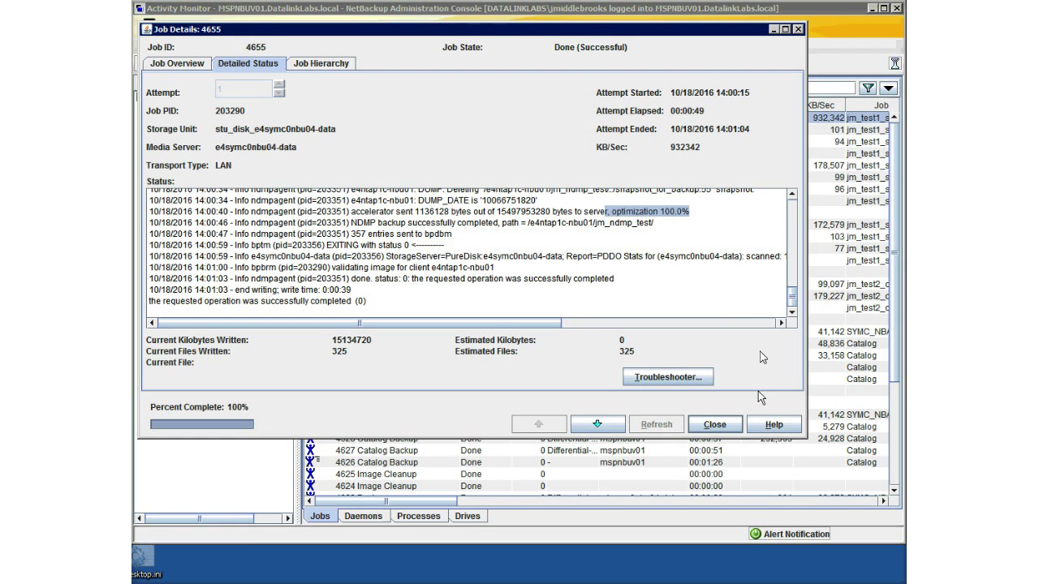
click(736, 428)
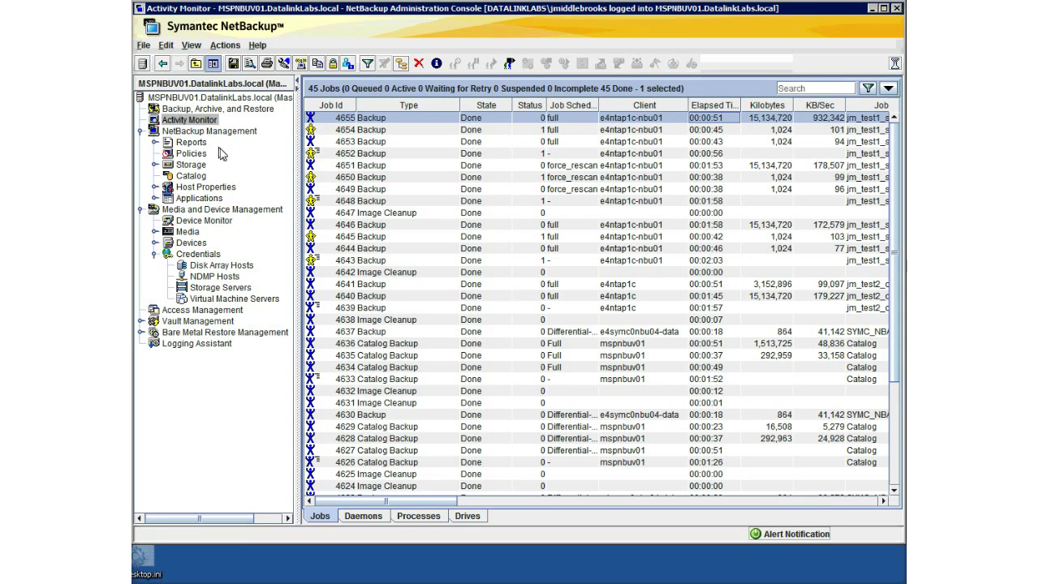
Open the jm_test2_cluster_ndmp policy from the Policies list in the Change Policy dialog.
click(192, 155)
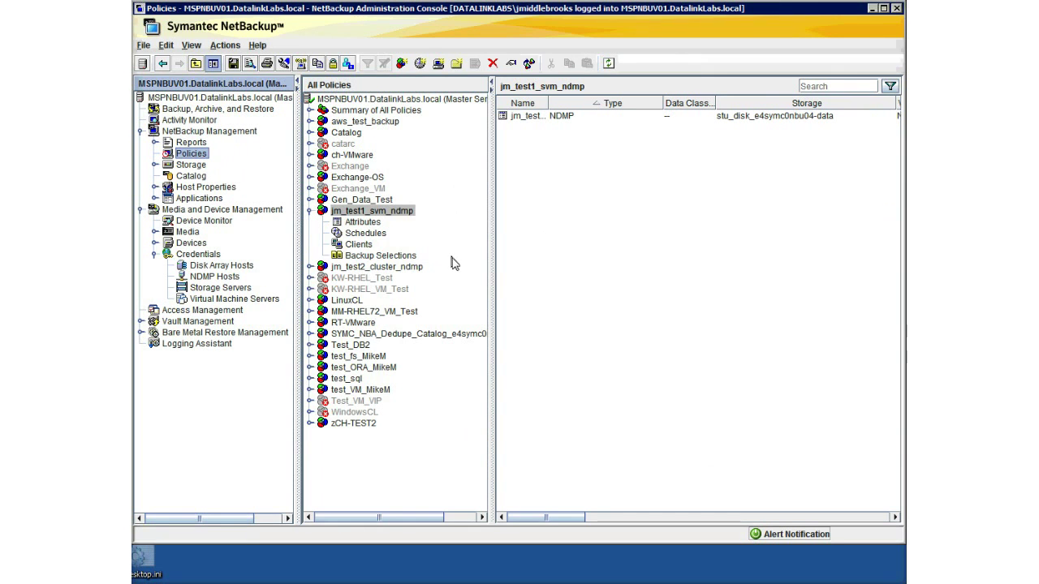
click(398, 268)
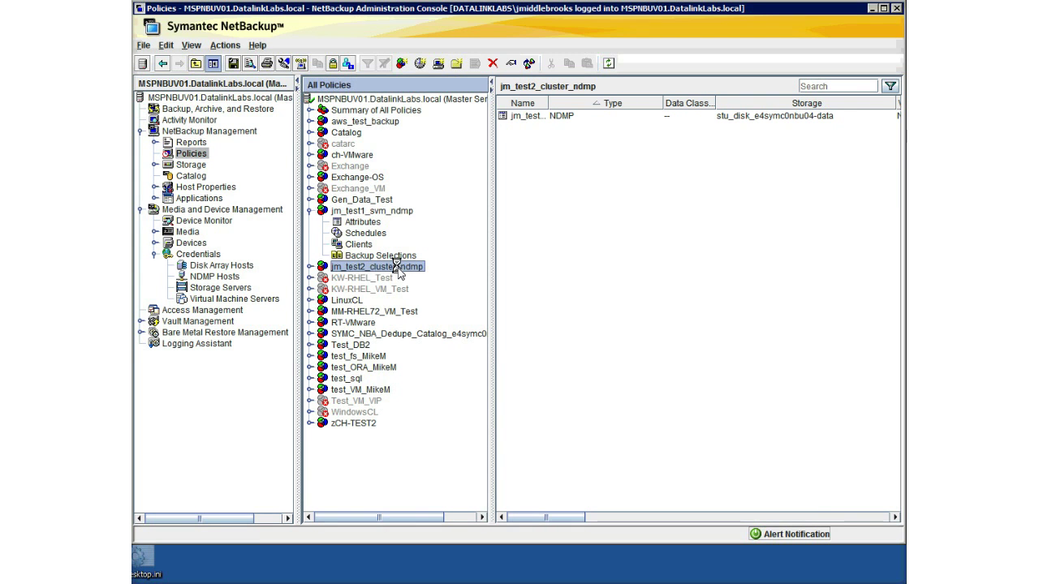
double_click(397, 266)
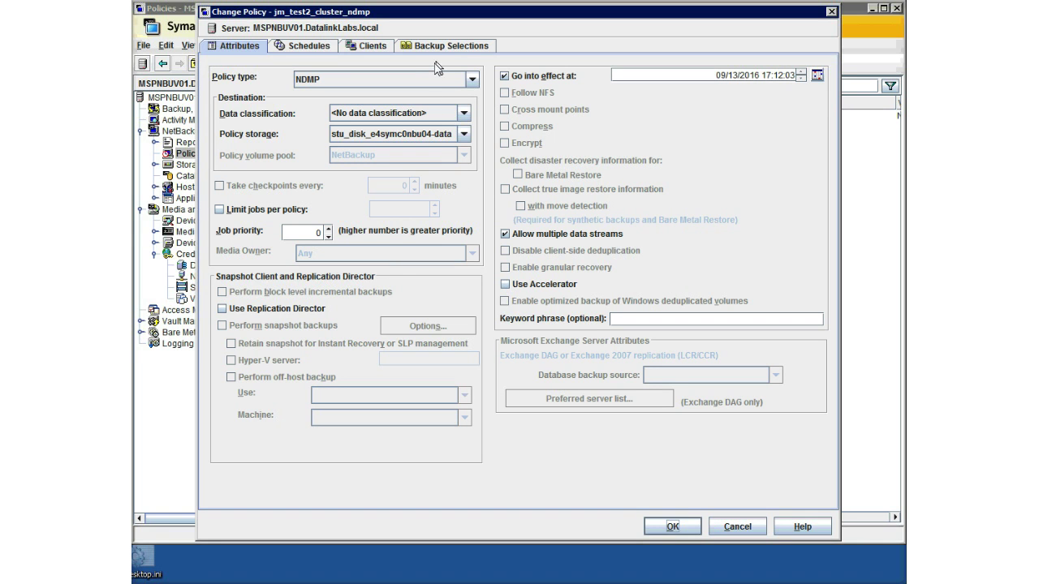
Review the policy's clients, then its selections /e4ntap1c-nbu01/jm_ndmp_test/ and /e4ntap1c_svm01/uat1/.
click(372, 49)
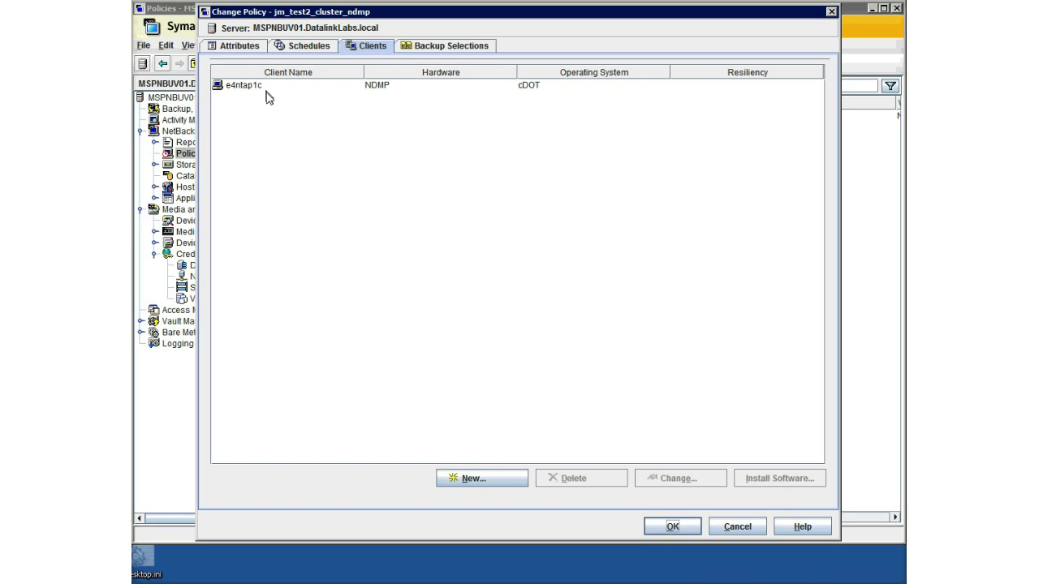
click(447, 50)
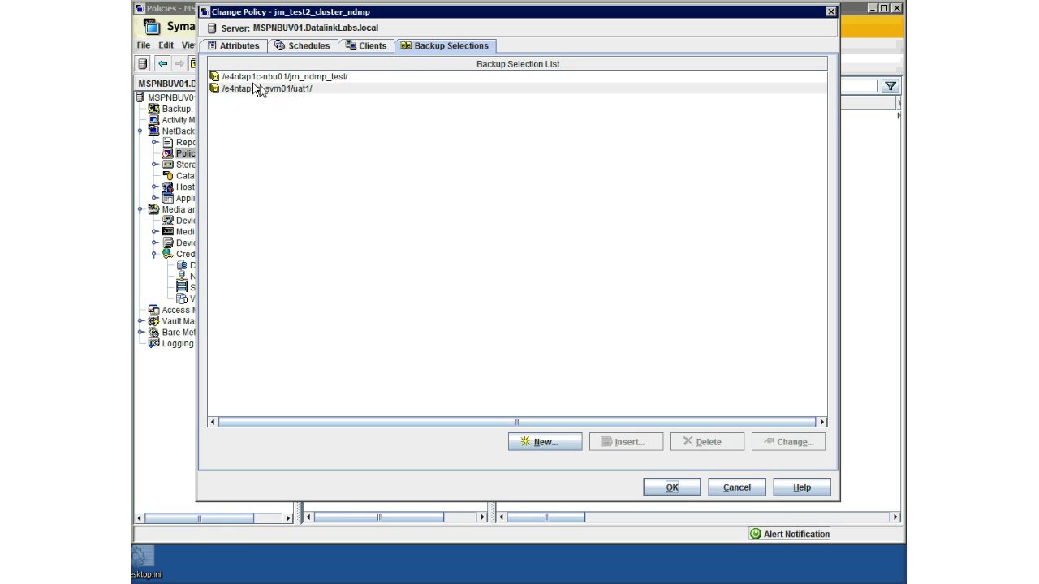
click(259, 79)
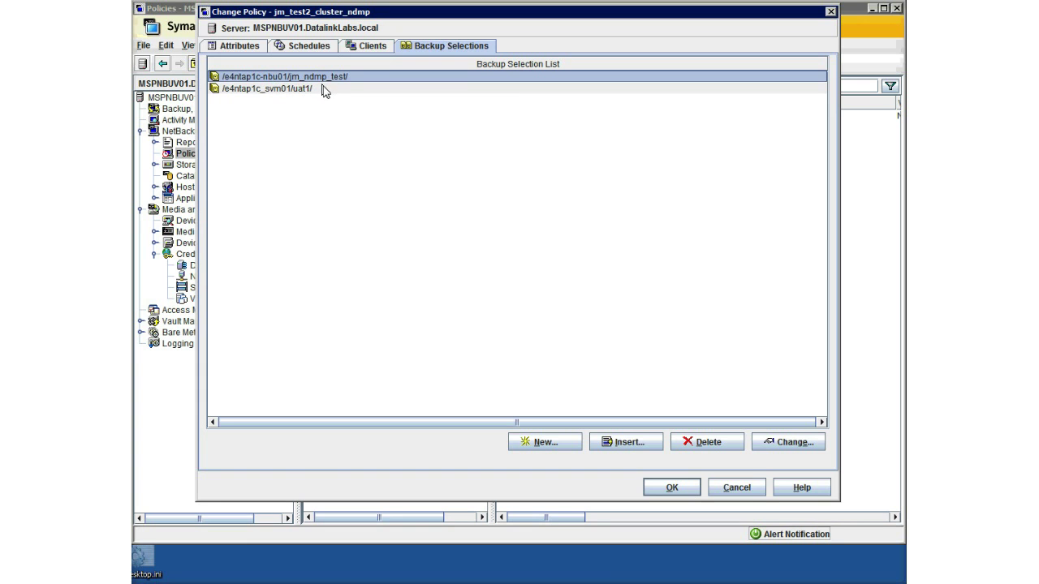
click(284, 101)
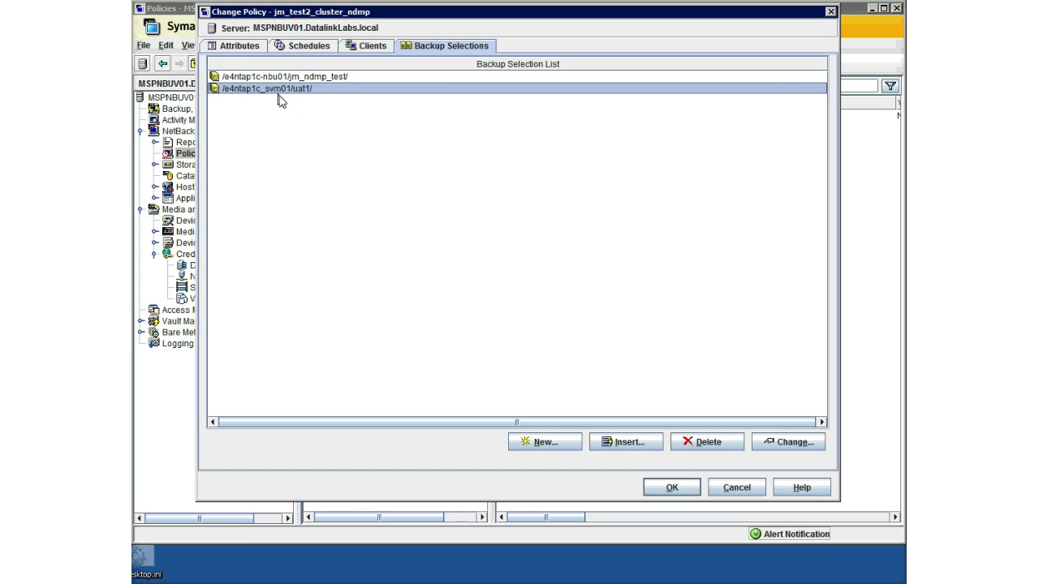